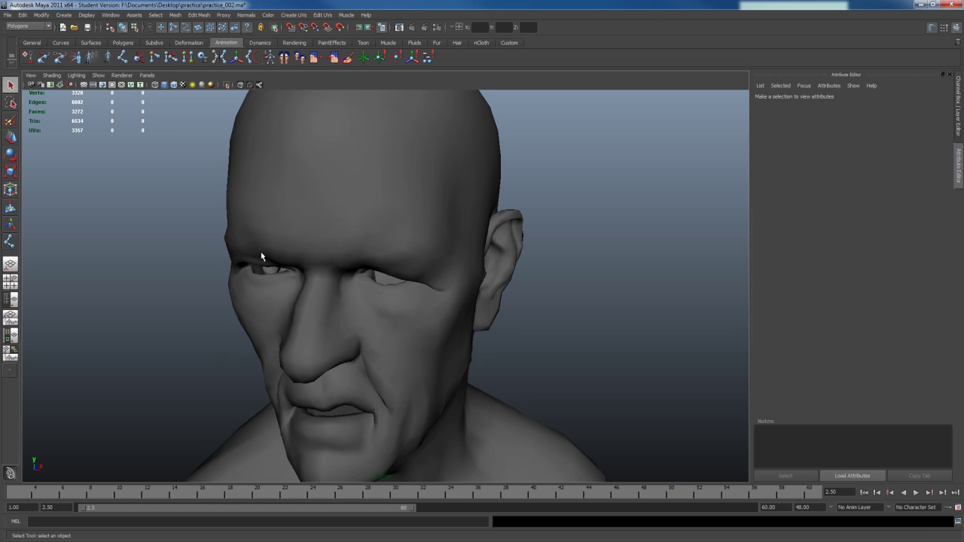
- Switch to the Hypershade/Persp layout and frame the head bust in a three-quarter view
{"action": "scroll", "coordinate": [265, 289], "scroll_direction": "down", "scroll_amount": 3}
{"action": "left_click_drag", "start_coordinate": [266, 289], "coordinate": [273, 322], "text": "alt"}
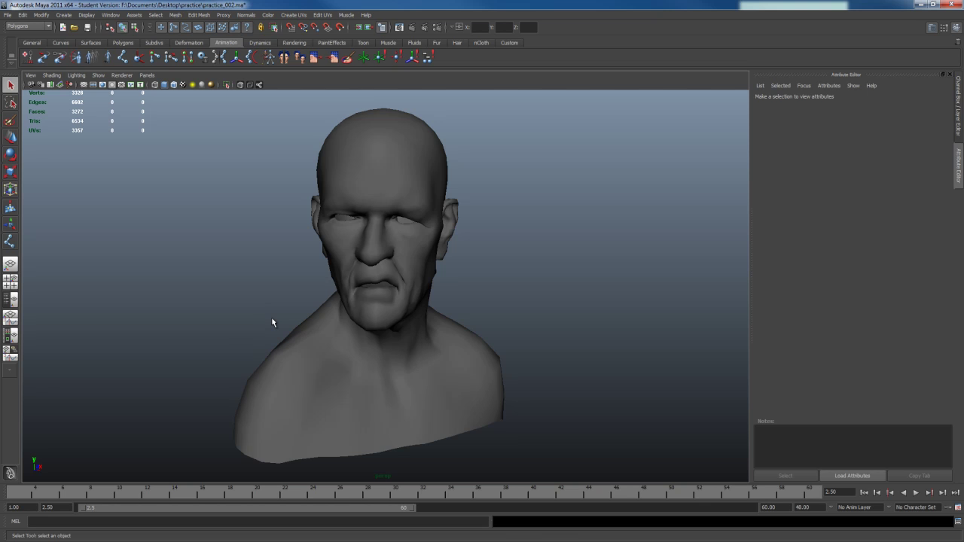
{"action": "mouse_move", "coordinate": [273, 322]}
{"action": "left_mouse_down", "text": "alt"}
{"action": "mouse_move", "coordinate": [318, 338]}
{"action": "mouse_move", "coordinate": [409, 327]}
{"action": "mouse_move", "coordinate": [283, 329]}
{"action": "left_mouse_up", "text": "alt"}
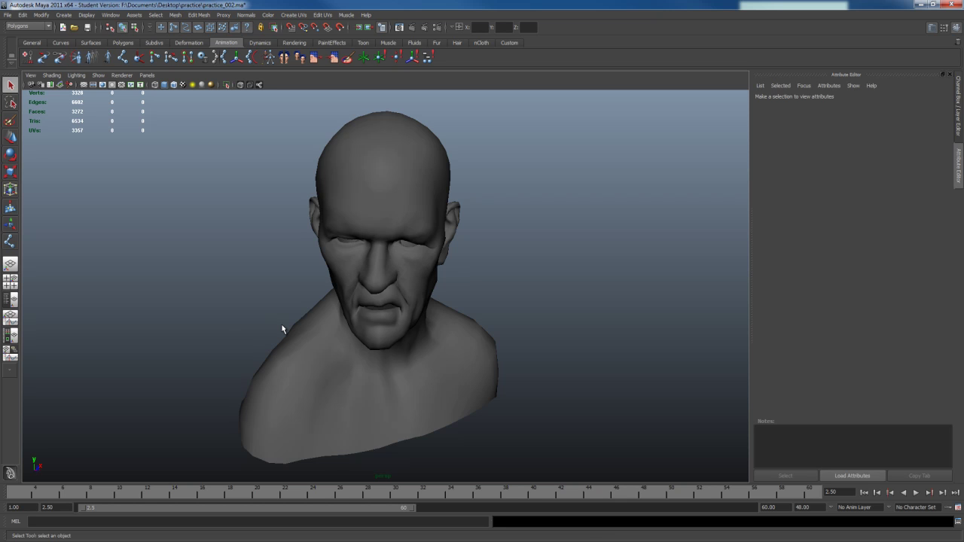
{"action": "left_click", "coordinate": [11, 336]}
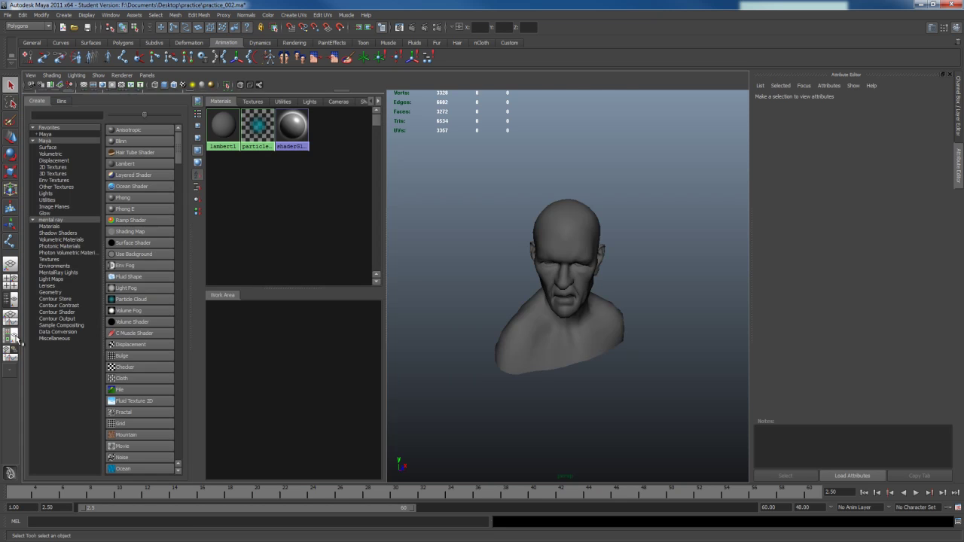
{"action": "left_click_drag", "start_coordinate": [537, 285], "coordinate": [486, 383], "text": "alt"}
{"action": "scroll", "coordinate": [522, 334], "scroll_direction": "up", "scroll_amount": 5}
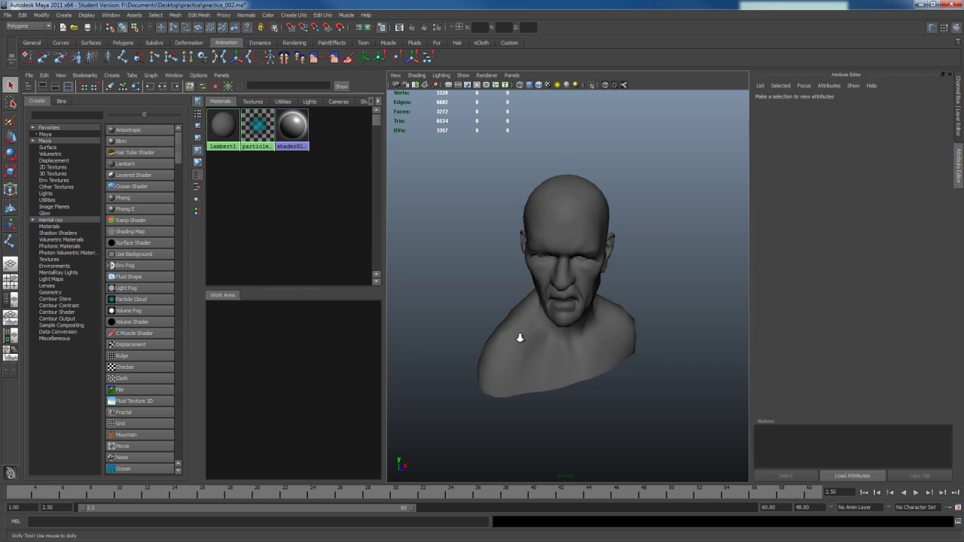
{"action": "left_click_drag", "start_coordinate": [552, 340], "coordinate": [495, 334], "text": "alt"}
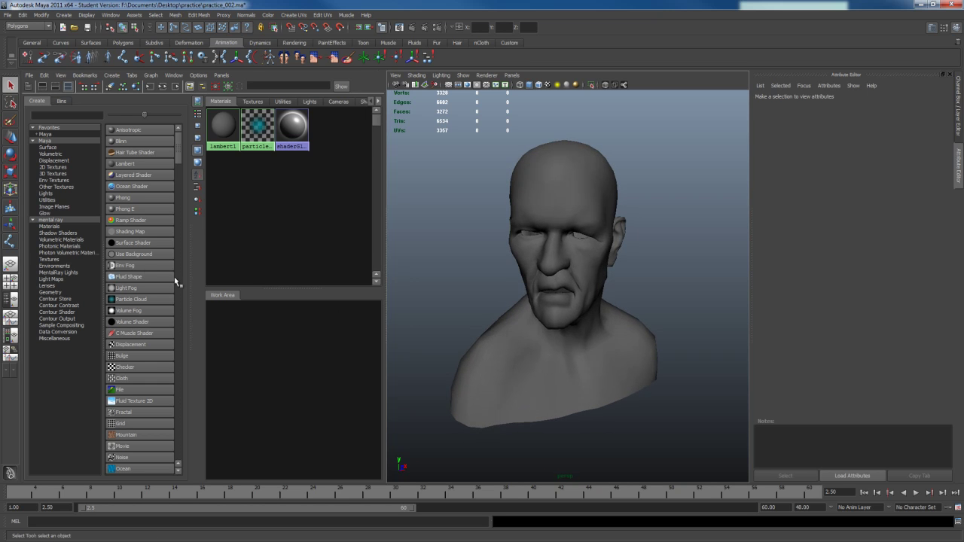
- Create a surface shader and drop surfaceShader1 onto the head
{"action": "left_click", "coordinate": [134, 246]}
{"action": "left_click_drag", "start_coordinate": [223, 466], "coordinate": [286, 346]}
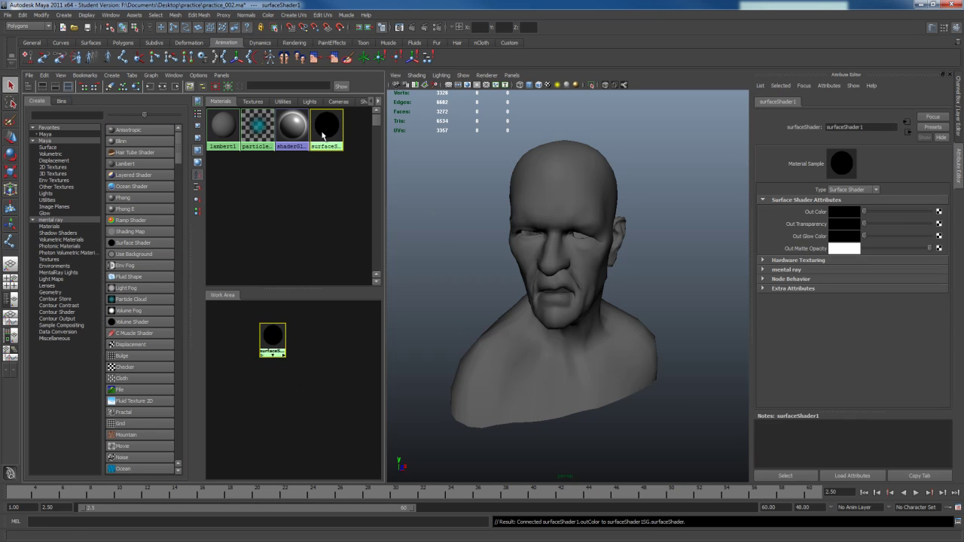
{"action": "middle_click_drag", "start_coordinate": [324, 130], "coordinate": [620, 359]}
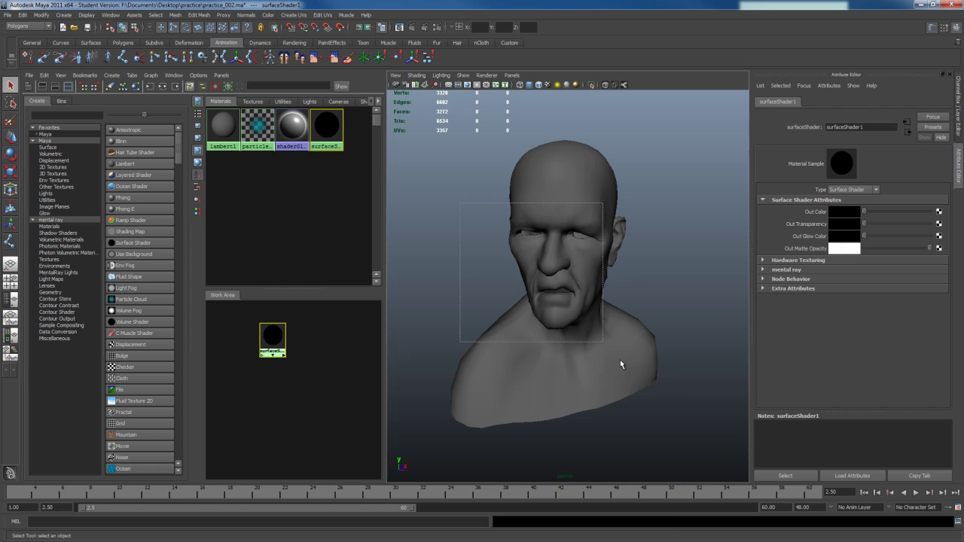
{"action": "left_click_drag", "start_coordinate": [620, 360], "coordinate": [476, 224]}
{"action": "left_click", "coordinate": [332, 135]}
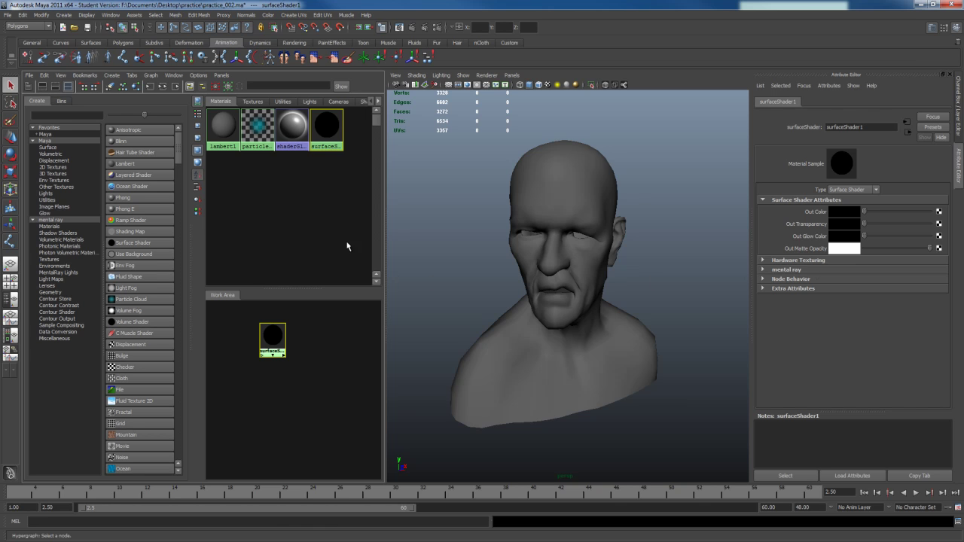
- Create lambert2, delete surfaceShader1, assign lambert2 to the head, and test-render at 640 x 480
{"action": "left_click", "coordinate": [138, 167]}
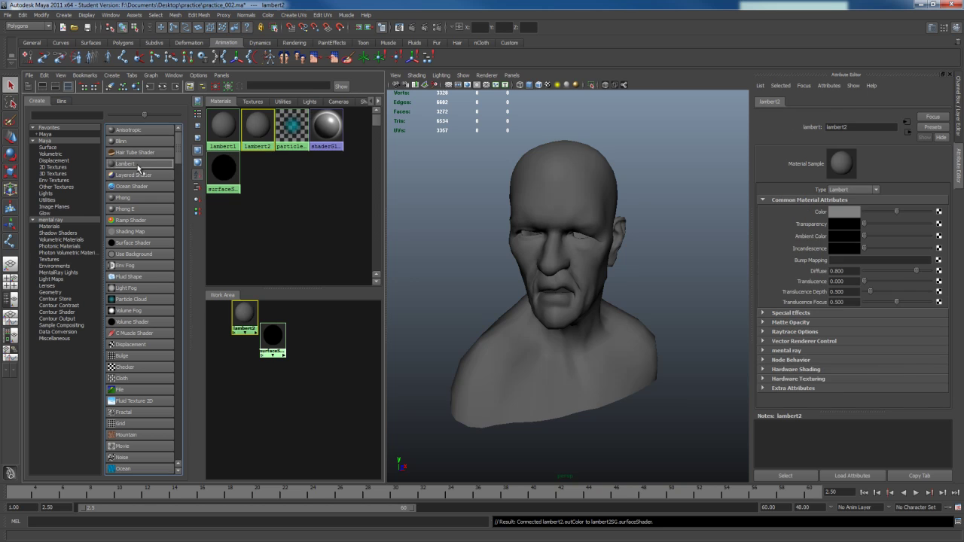
{"action": "left_click", "coordinate": [225, 167]}
{"action": "key", "text": "Delete"}
{"action": "left_click", "coordinate": [555, 222]}
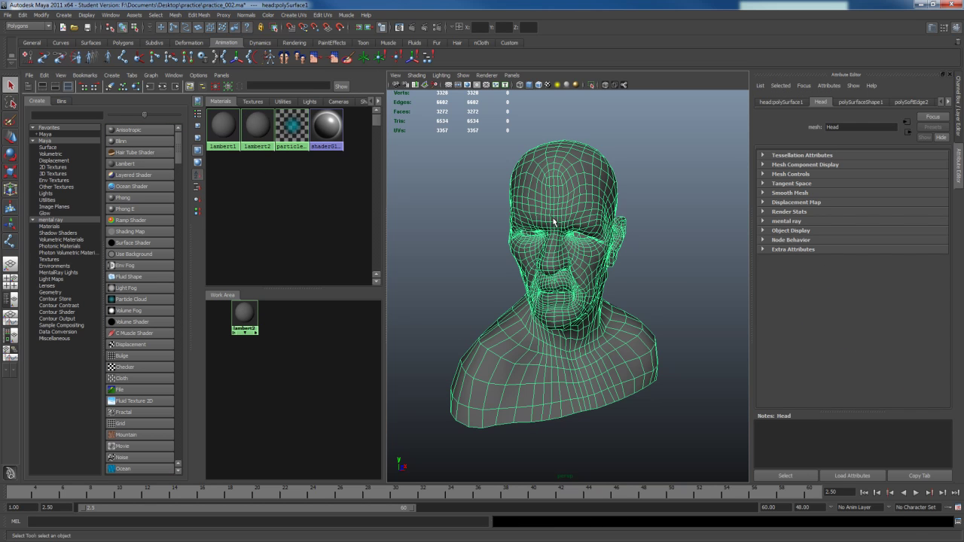
{"action": "right_click", "coordinate": [260, 126]}
{"action": "left_click", "coordinate": [249, 169]}
{"action": "left_click", "coordinate": [260, 129]}
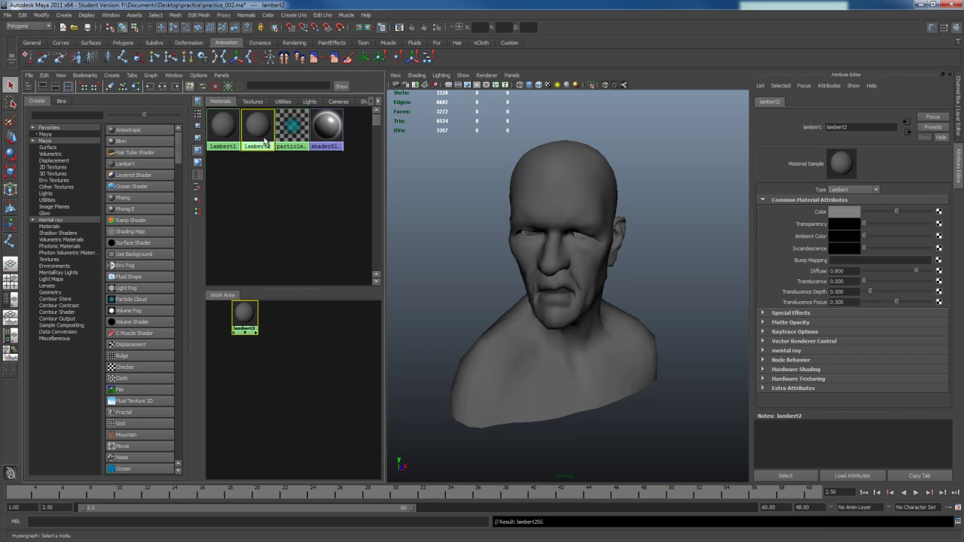
{"action": "left_click", "coordinate": [416, 29]}
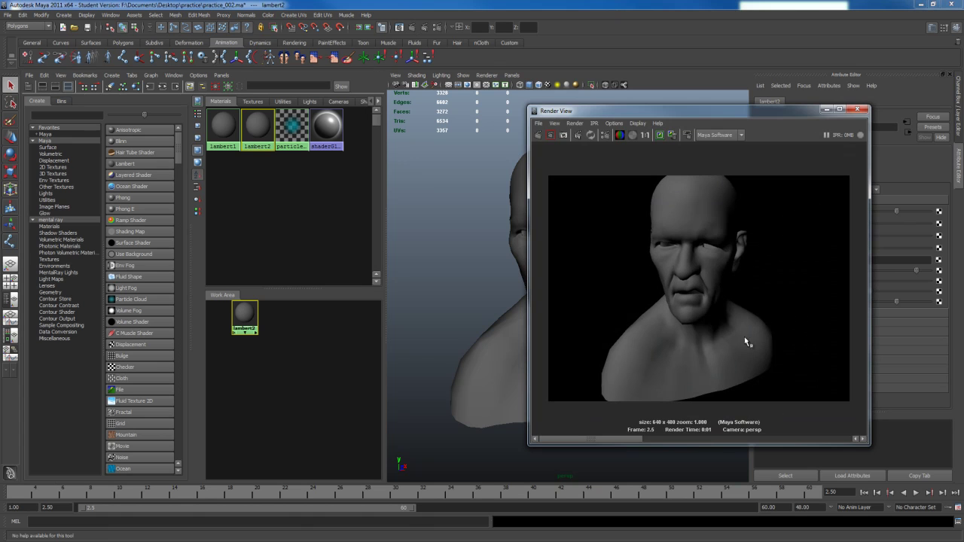
{"action": "left_click", "coordinate": [857, 110]}
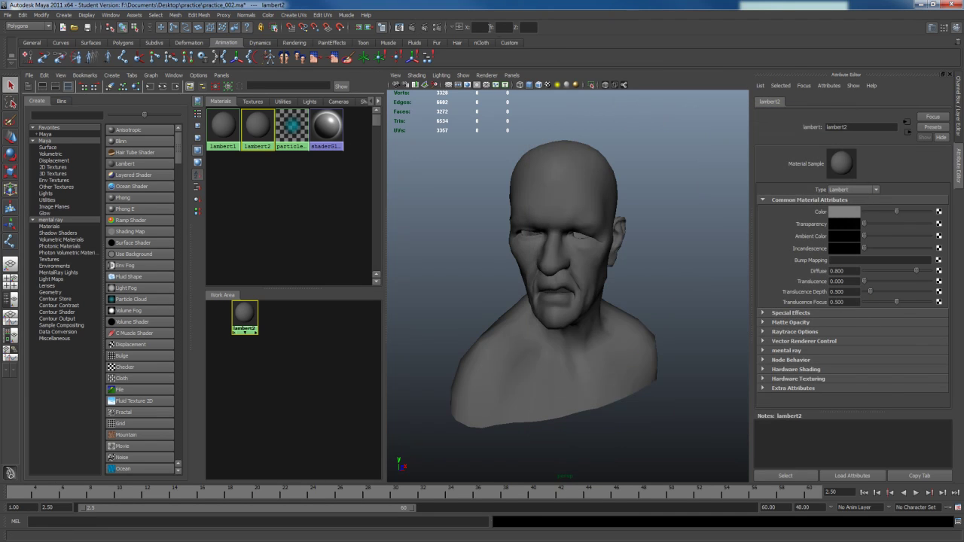
- Set Render Using to mental ray in Render Settings
{"action": "left_click", "coordinate": [438, 28]}
{"action": "left_click", "coordinate": [369, 82]}
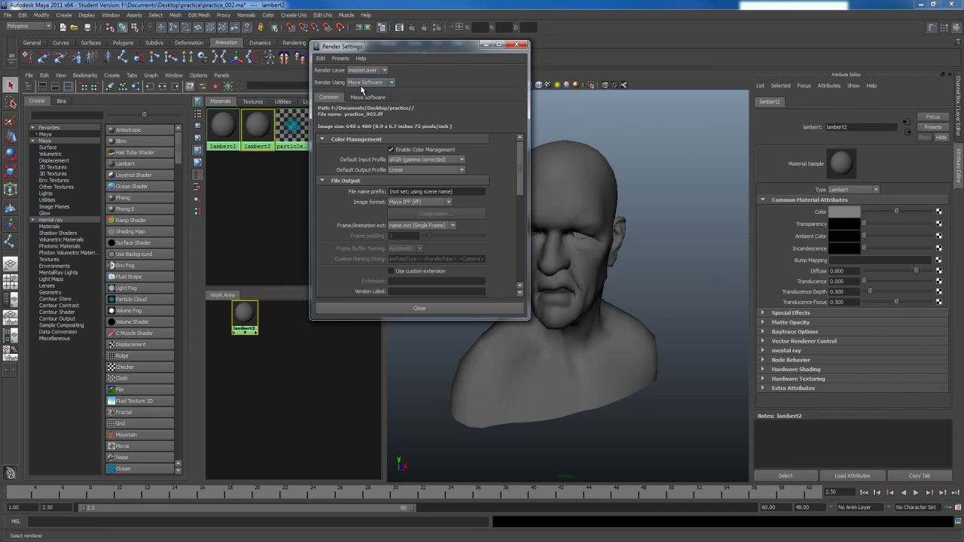
{"action": "left_click", "coordinate": [363, 108]}
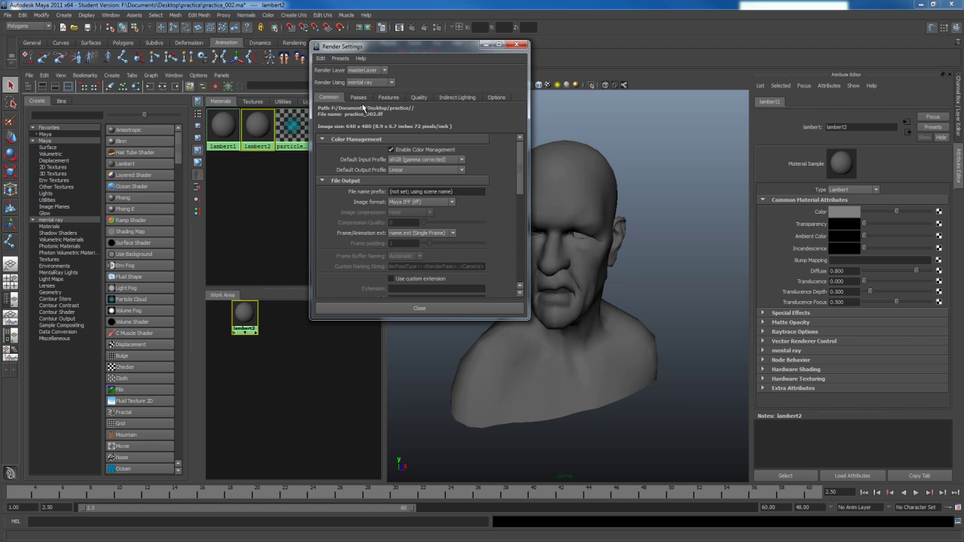
{"action": "left_click", "coordinate": [413, 150]}
{"action": "left_click", "coordinate": [412, 150]}
- Choose the Production preset on the Quality tab and close Render Settings
{"action": "left_click", "coordinate": [420, 98]}
{"action": "left_click", "coordinate": [423, 112]}
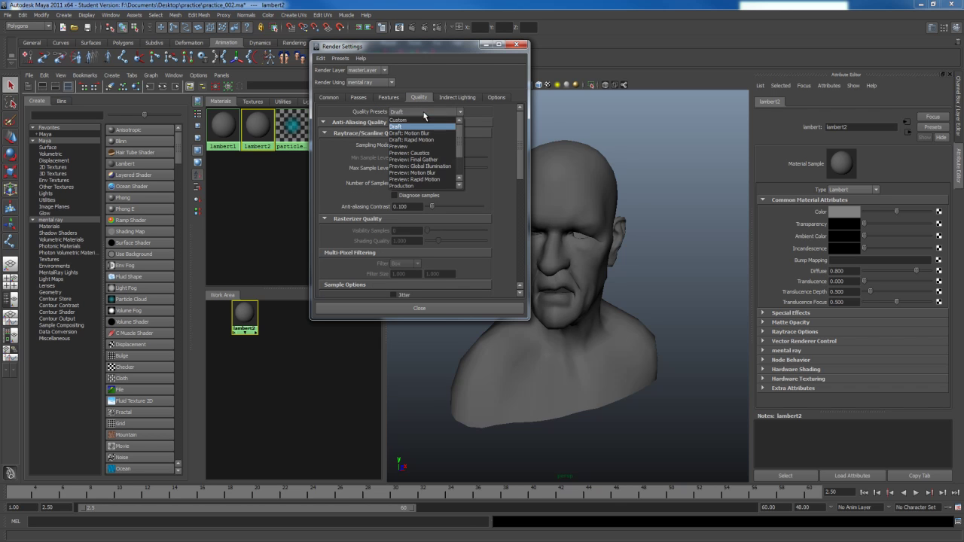
{"action": "left_click", "coordinate": [418, 186]}
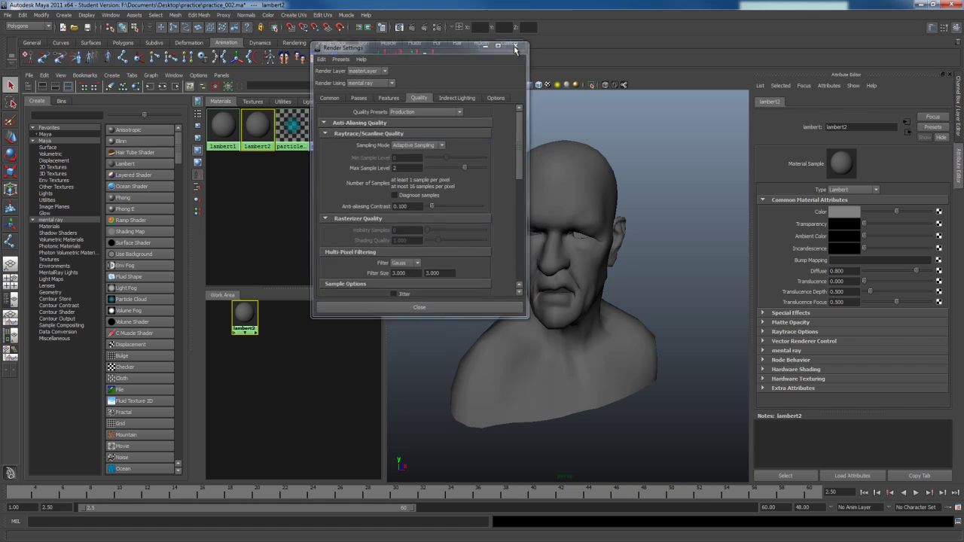
{"action": "left_click", "coordinate": [517, 45]}
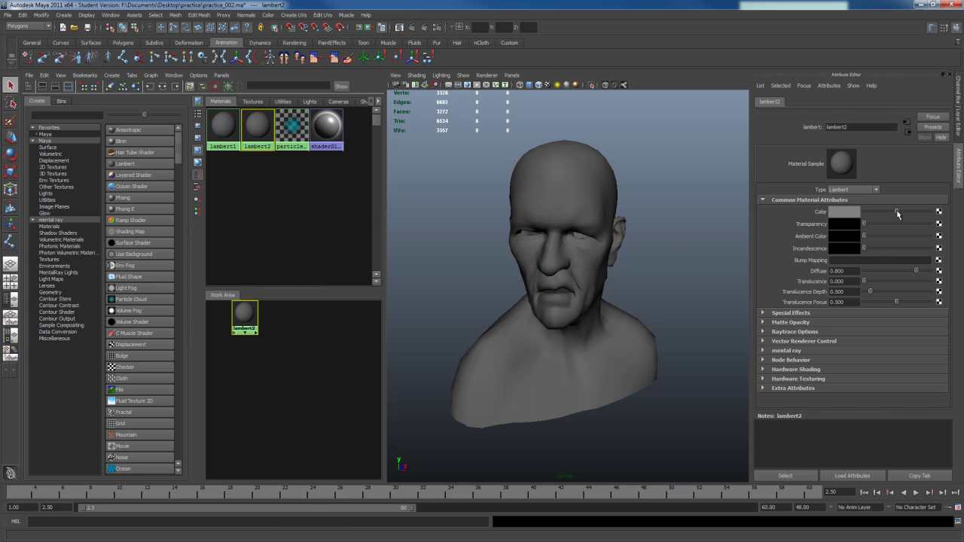
- Make lambert2 black, map Incandescence to mib_amb_occlusion with 128 samples, and enable Resolution Gate
{"action": "left_click_drag", "start_coordinate": [896, 213], "coordinate": [804, 219]}
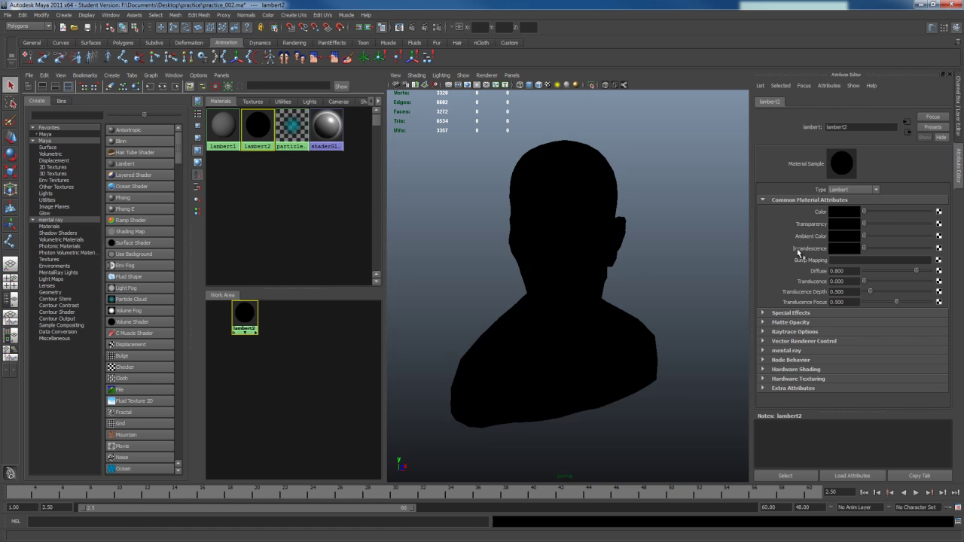
{"action": "left_click", "coordinate": [938, 249]}
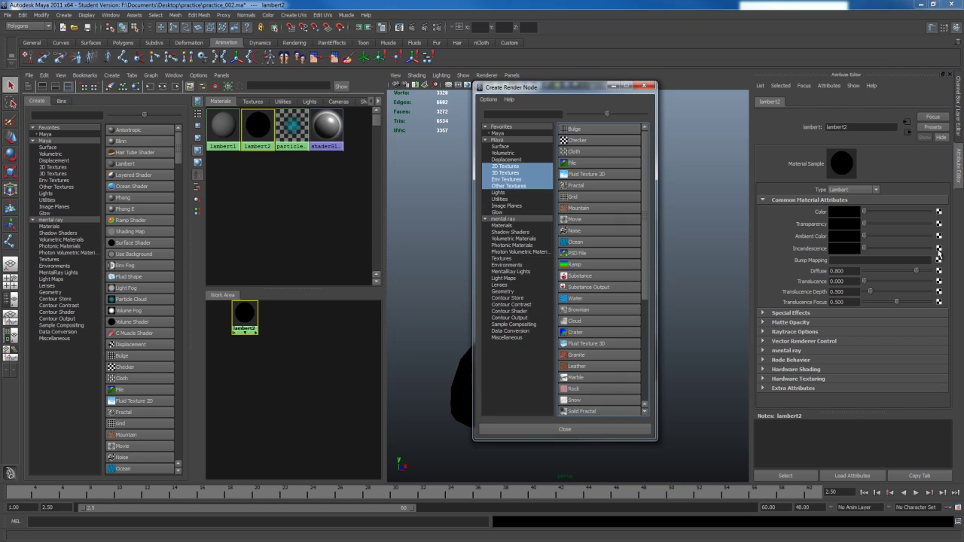
{"action": "left_click", "coordinate": [503, 259]}
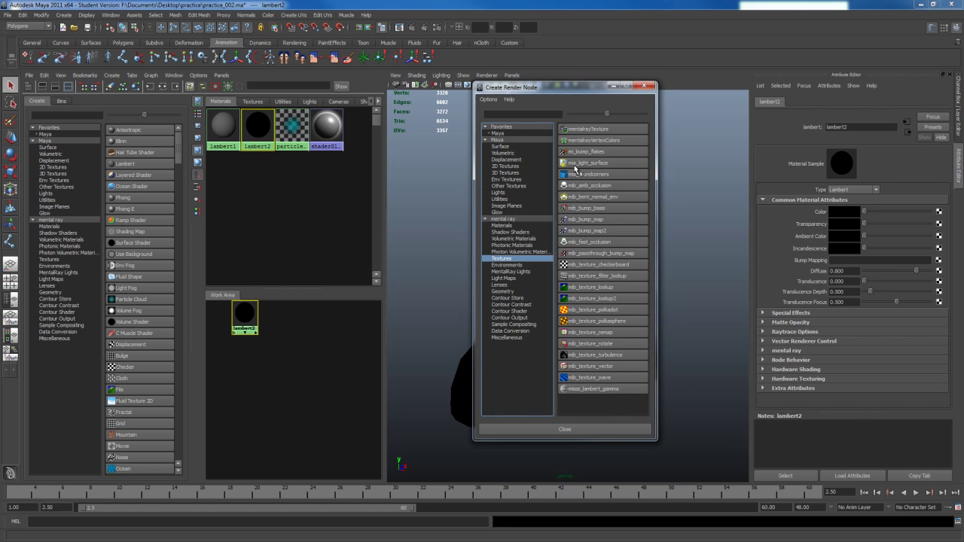
{"action": "left_click", "coordinate": [576, 185]}
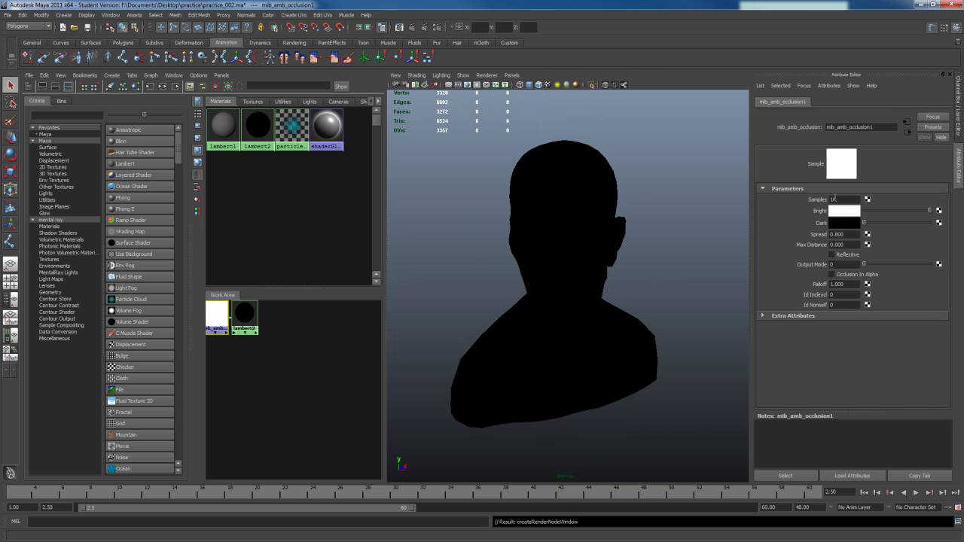
{"action": "type", "text": "128"}
{"action": "left_click", "coordinate": [468, 84]}
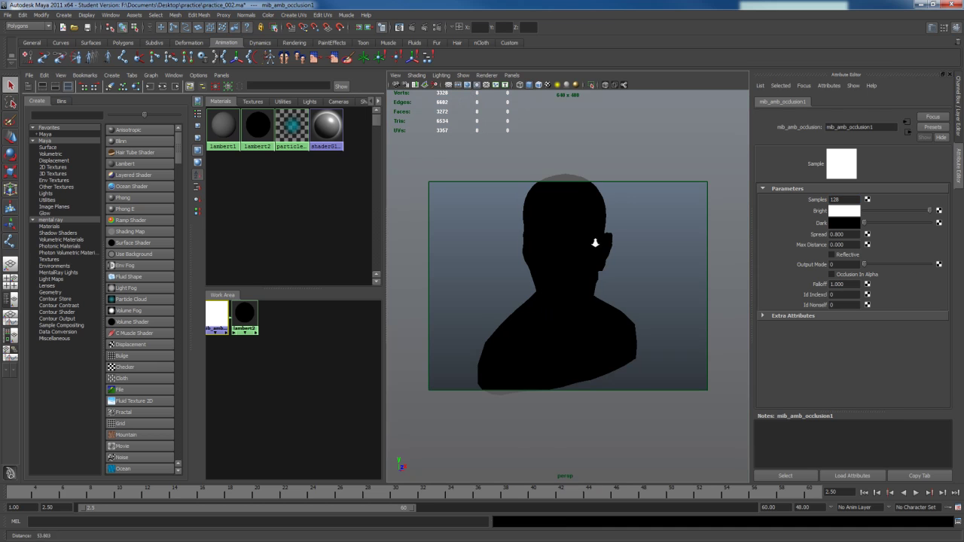
{"action": "right_click_drag", "start_coordinate": [595, 241], "coordinate": [581, 208], "text": "alt"}
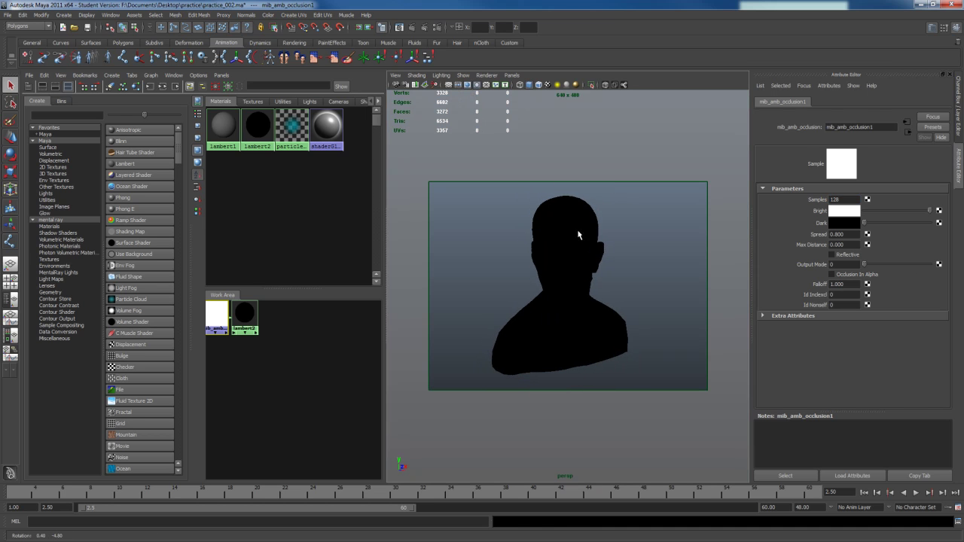
- Render a white ambient-occlusion test with mental ray, close Render View, and select lambert2
{"action": "left_click", "coordinate": [413, 28]}
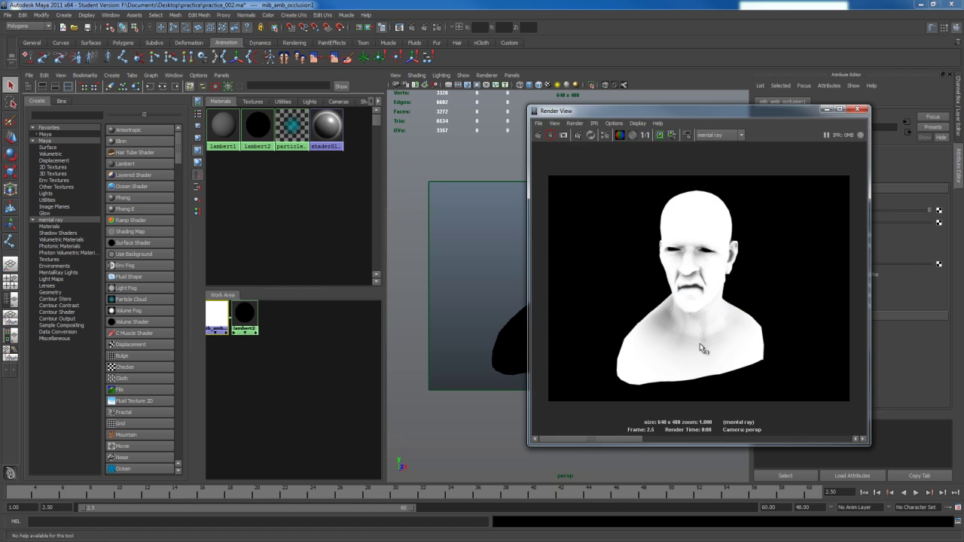
{"action": "left_click_drag", "start_coordinate": [663, 113], "coordinate": [451, 69]}
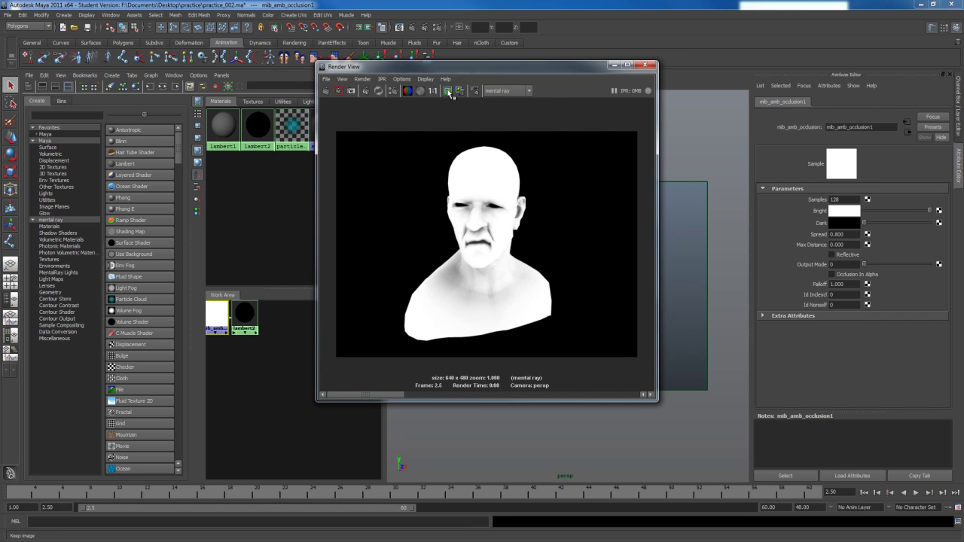
{"action": "left_click", "coordinate": [645, 65]}
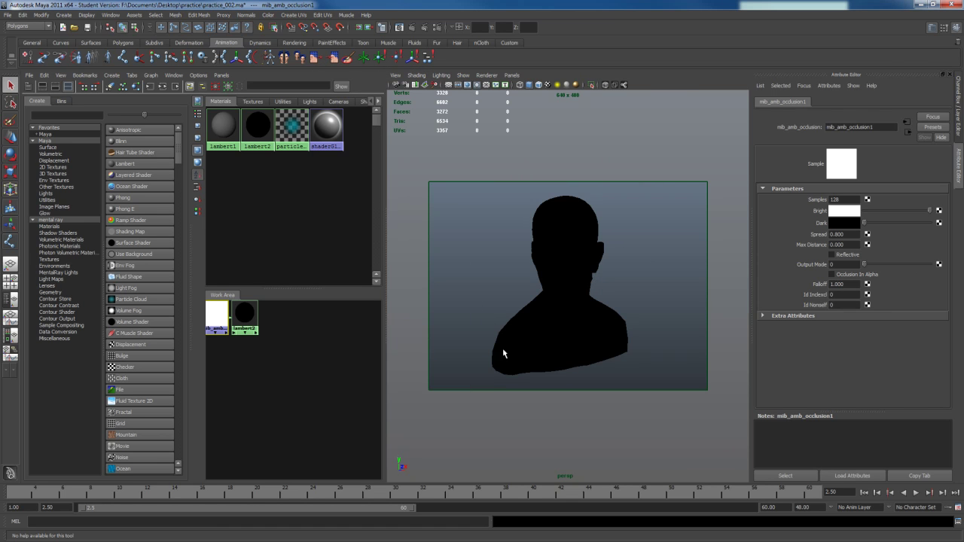
{"action": "left_click", "coordinate": [245, 320]}
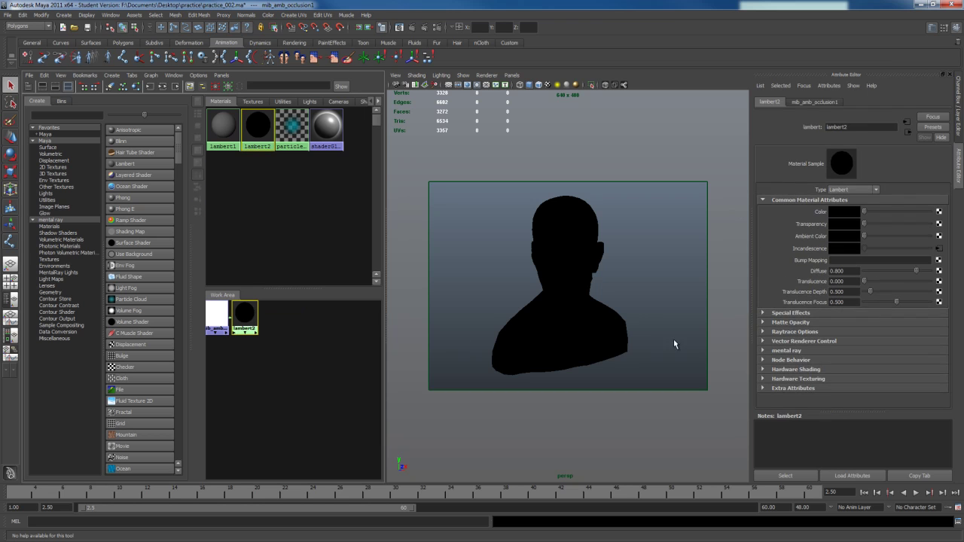
- Map a File texture to lambert2's Bump Mapping, used as Tangent Space Normals
{"action": "left_click", "coordinate": [938, 260]}
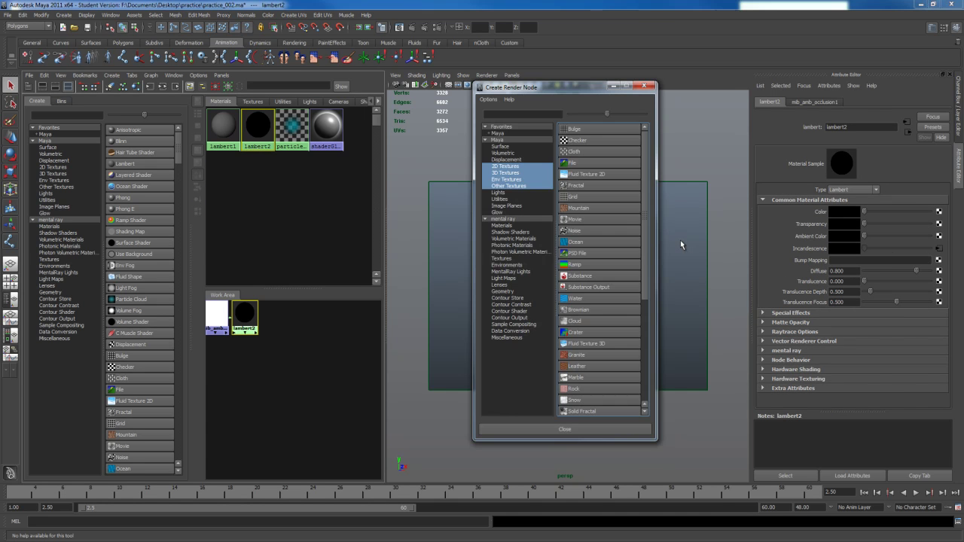
{"action": "left_click", "coordinate": [572, 163]}
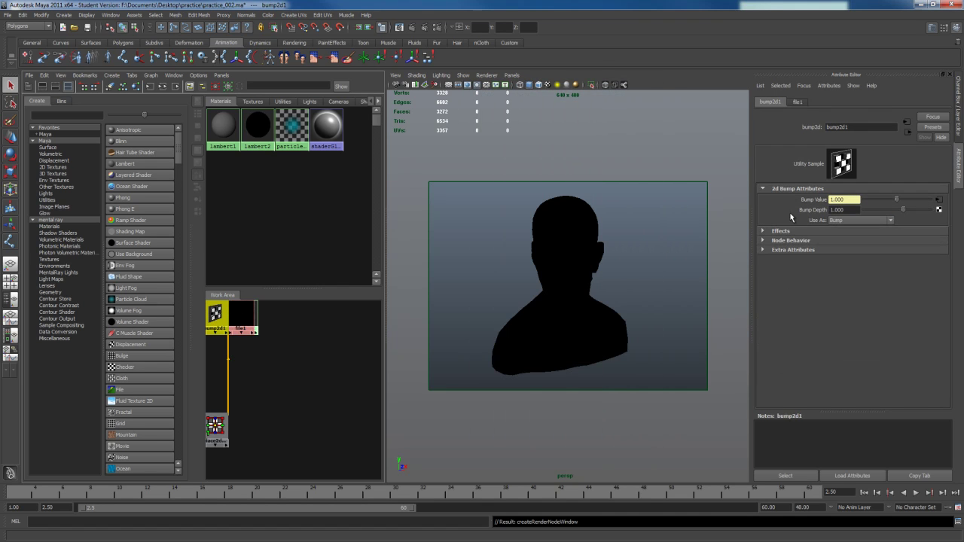
{"action": "left_click", "coordinate": [852, 219]}
{"action": "left_click", "coordinate": [845, 229]}
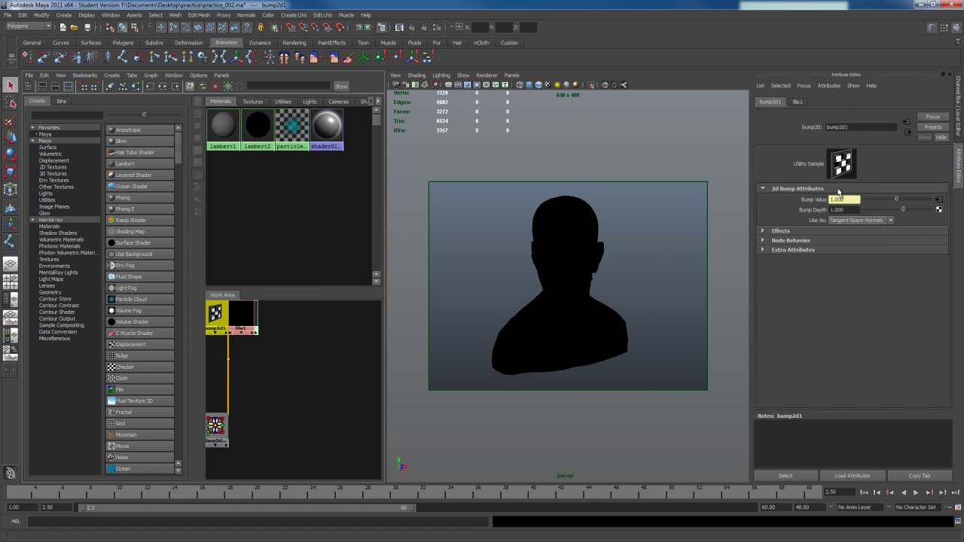
- Set file1 to Linear color profile and Filter Off, and load textures/head_Norm.jpg
{"action": "left_click", "coordinate": [798, 102]}
{"action": "scroll", "coordinate": [946, 282], "scroll_direction": "up", "scroll_amount": 2}
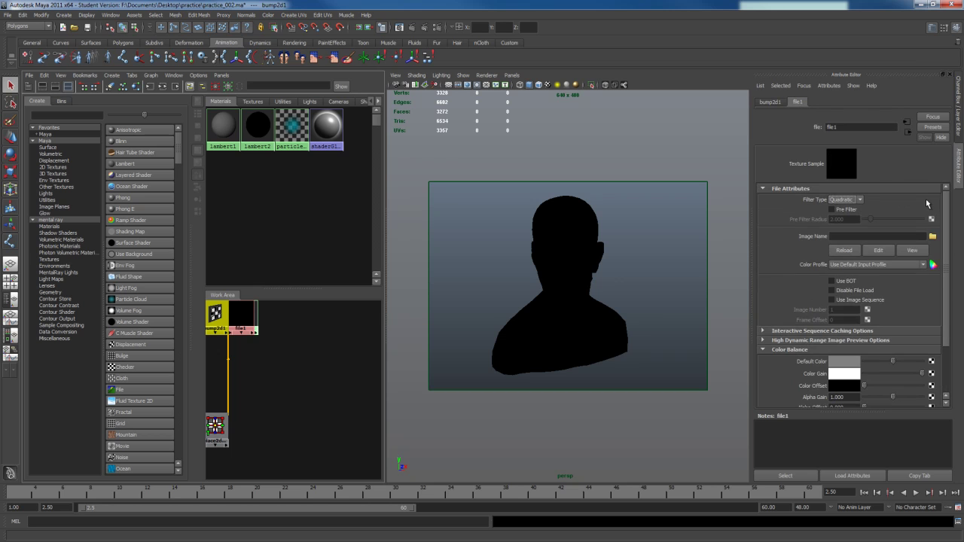
{"action": "left_click", "coordinate": [831, 264]}
{"action": "left_click", "coordinate": [854, 283]}
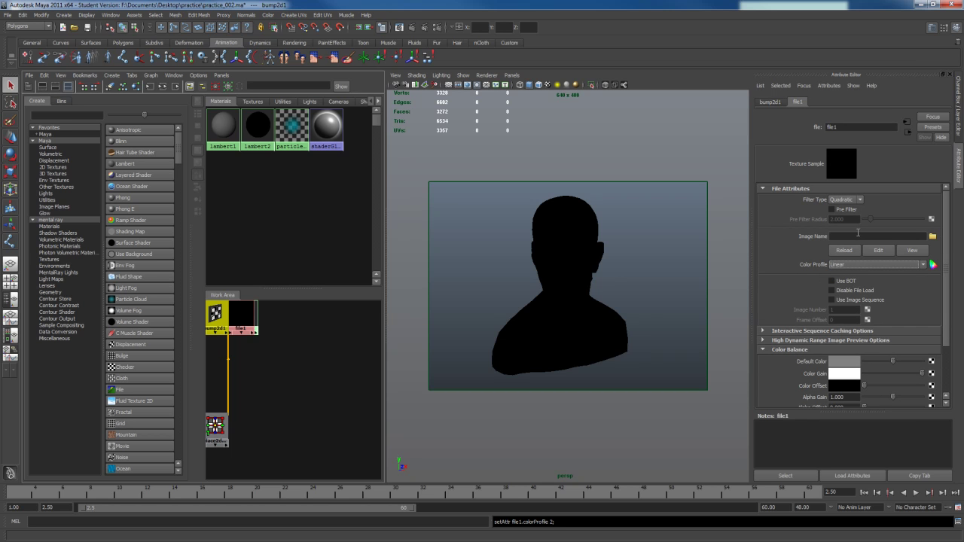
{"action": "left_click", "coordinate": [832, 200]}
{"action": "left_click", "coordinate": [834, 207]}
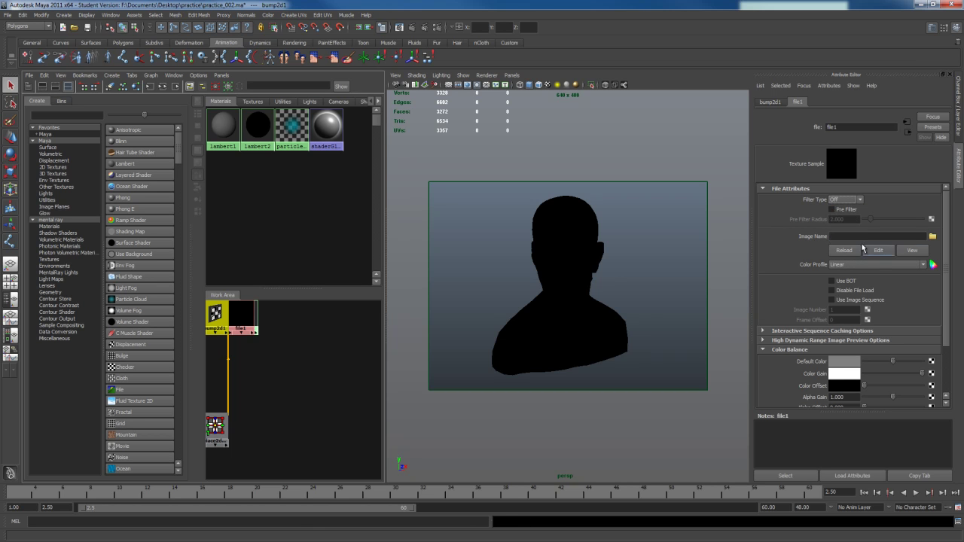
{"action": "left_click", "coordinate": [932, 237]}
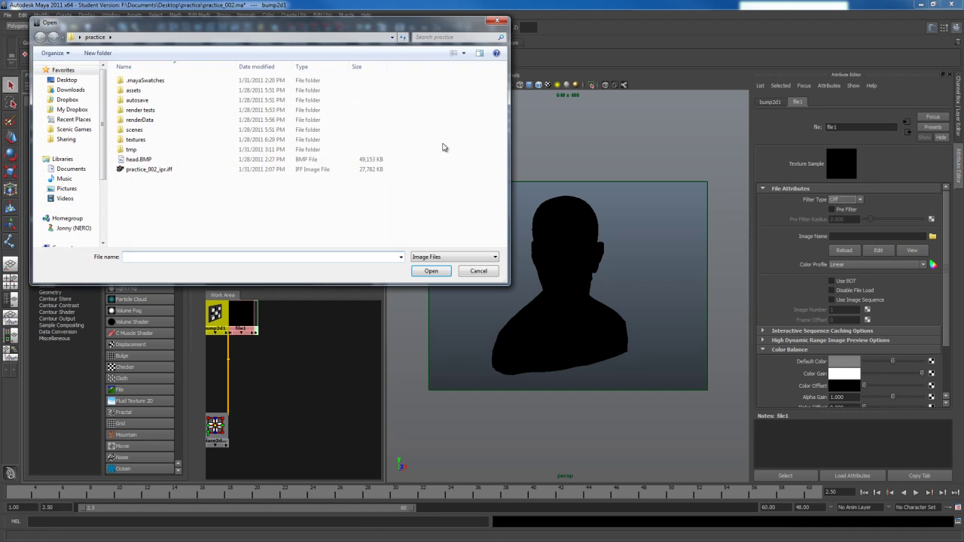
{"action": "left_click", "coordinate": [129, 142]}
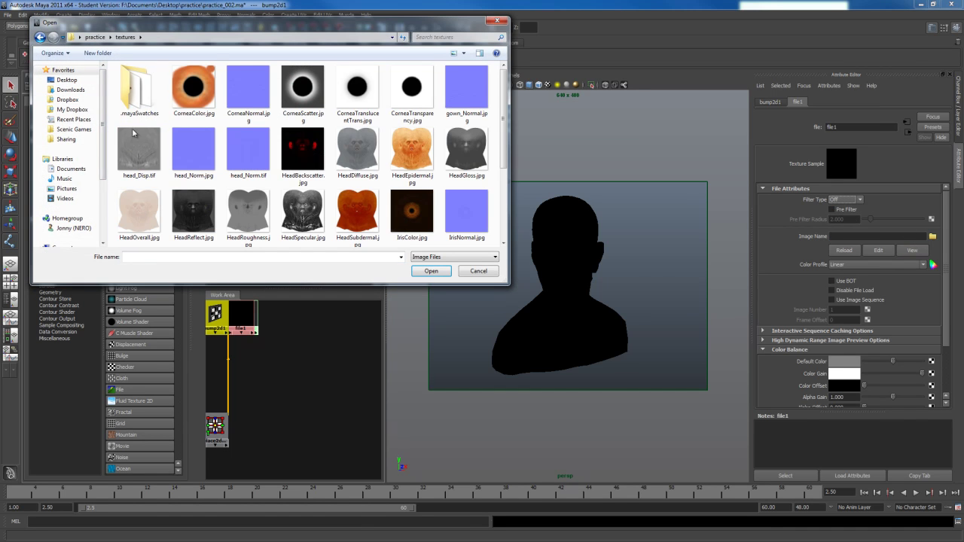
{"action": "double_click", "coordinate": [193, 151]}
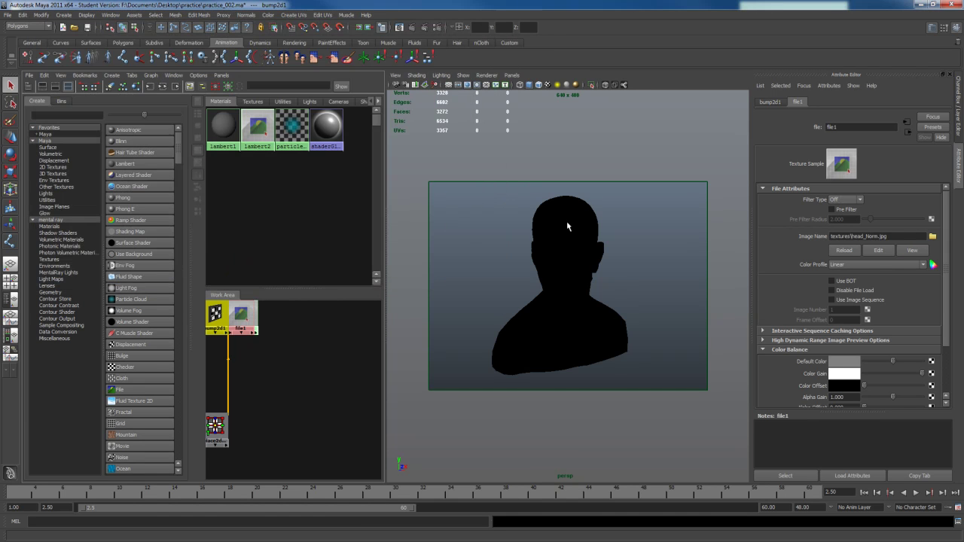
- Render the normal-mapped bust in mental ray, keep the image, and close Render View
{"action": "left_click", "coordinate": [415, 27]}
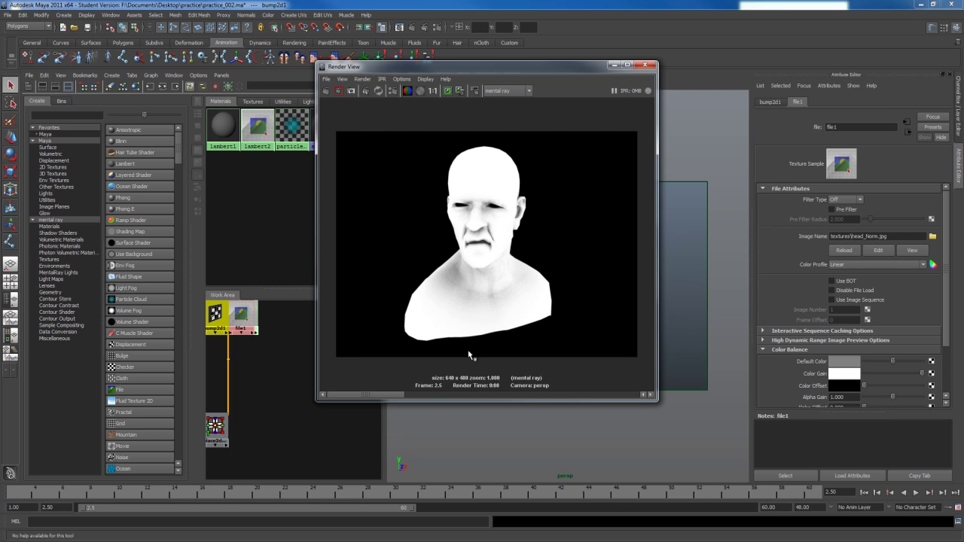
{"action": "left_click_drag", "start_coordinate": [365, 395], "coordinate": [425, 399]}
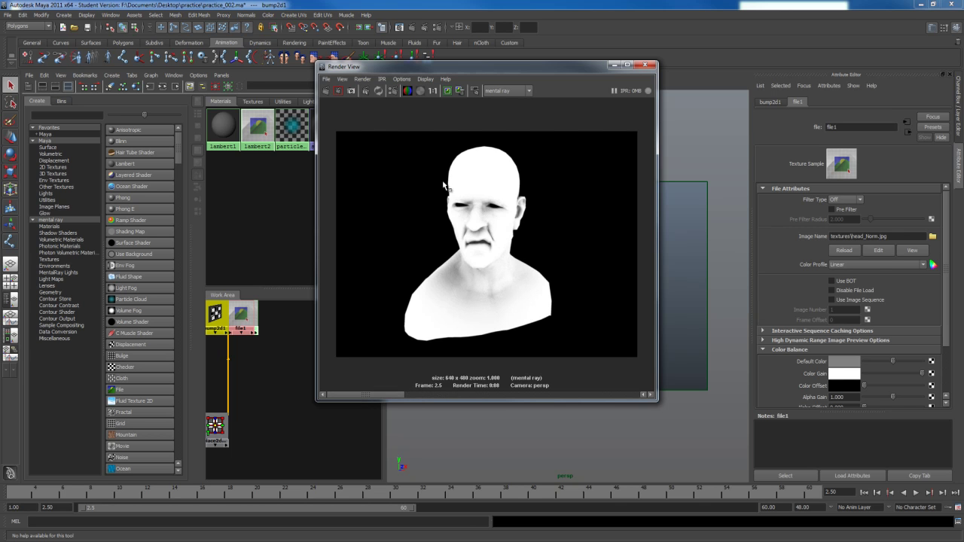
{"action": "left_click", "coordinate": [448, 91]}
{"action": "left_click", "coordinate": [642, 66]}
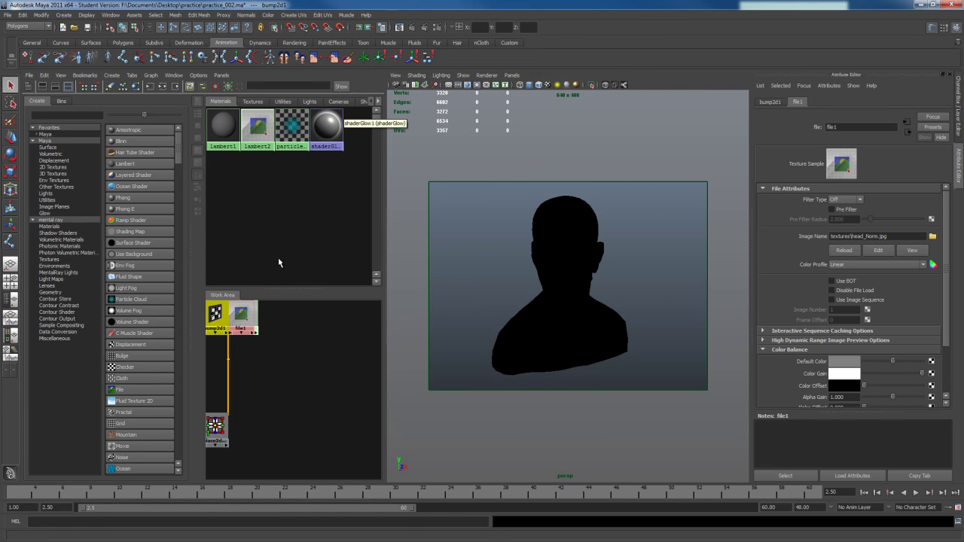
- Select the lambert2 swatch to show its attributes with Bump Mapping driven by file1
{"action": "left_click", "coordinate": [263, 132]}
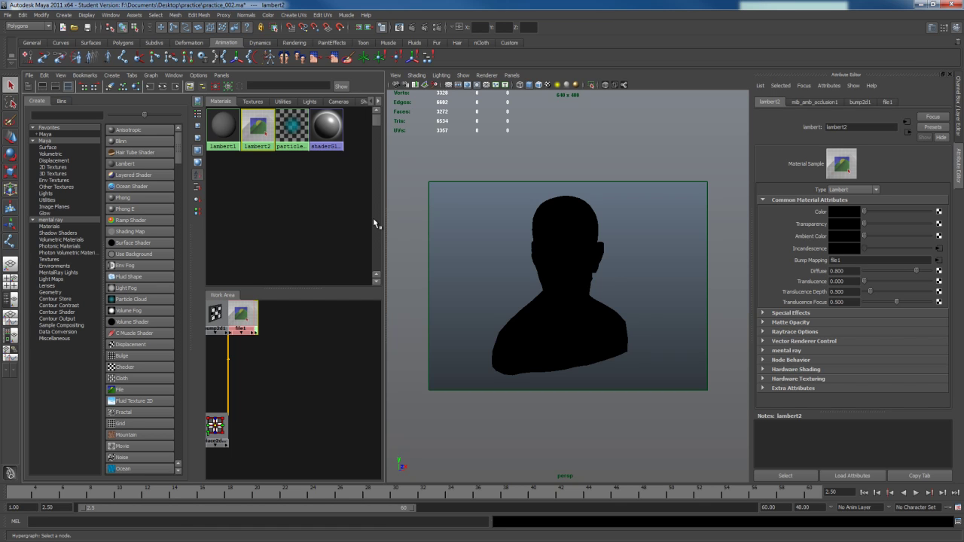
- Graph lambert2's input and output network and rename file1 to fileNormal
{"action": "left_click_drag", "start_coordinate": [241, 316], "coordinate": [229, 368]}
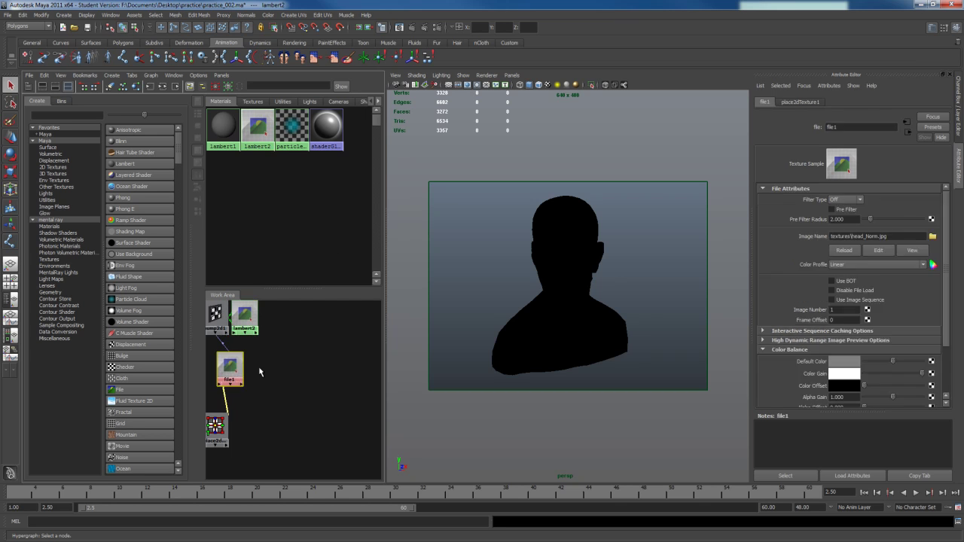
{"action": "left_click", "coordinate": [256, 126]}
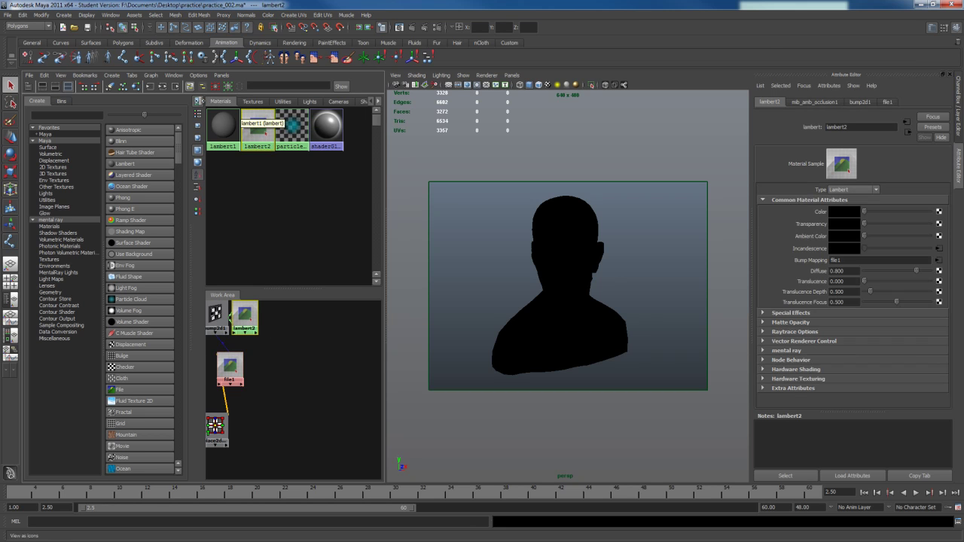
{"action": "left_click", "coordinate": [167, 89]}
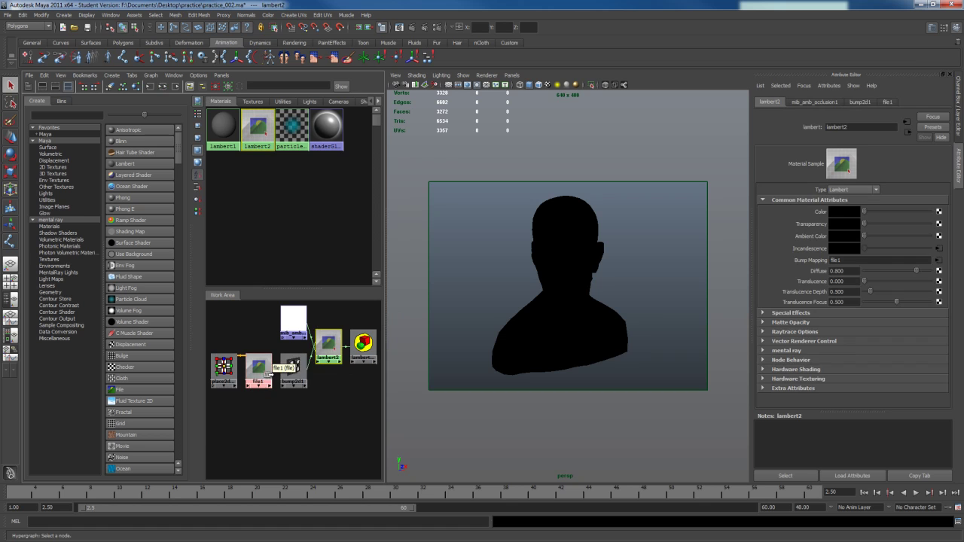
{"action": "left_click", "coordinate": [261, 370]}
{"action": "left_click", "coordinate": [875, 128]}
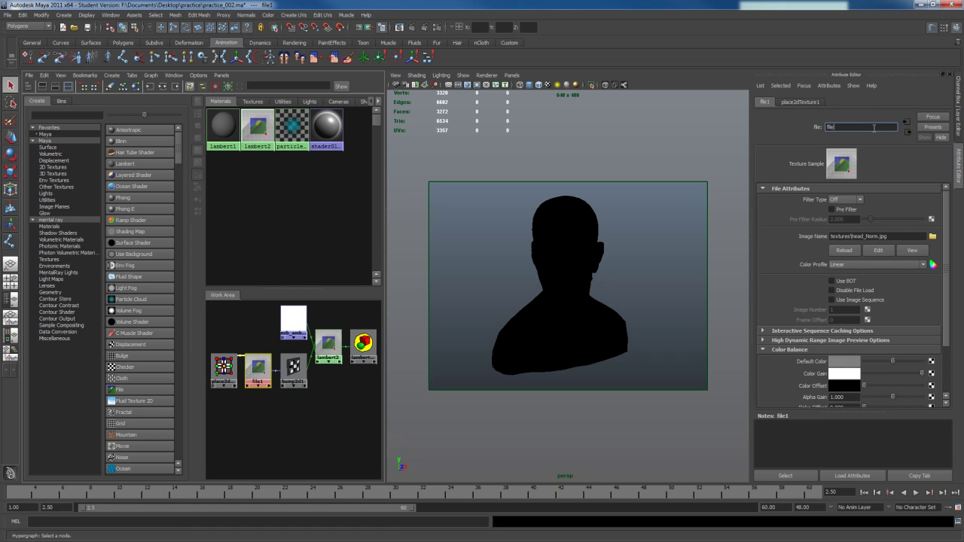
{"action": "type", "text": "Normal"}
{"action": "key", "text": "Return"}
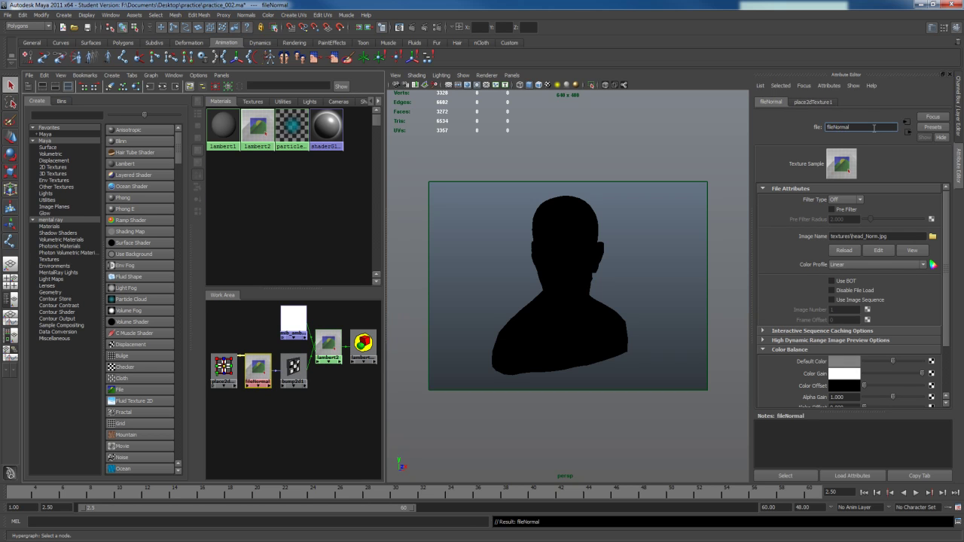
- Select the lambert2SG shading group to show its attributes
{"action": "left_click", "coordinate": [326, 344]}
{"action": "left_click", "coordinate": [362, 343]}
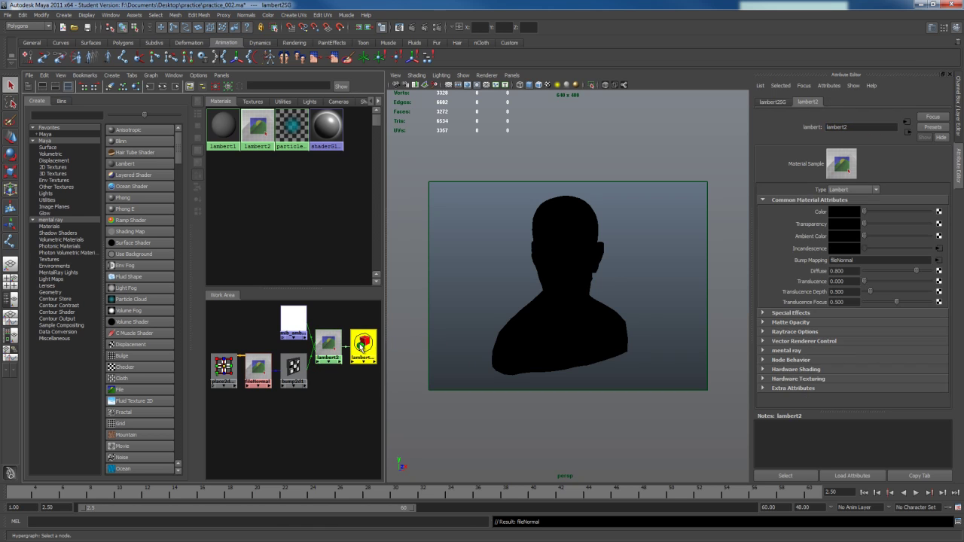
{"action": "left_click", "coordinate": [773, 102]}
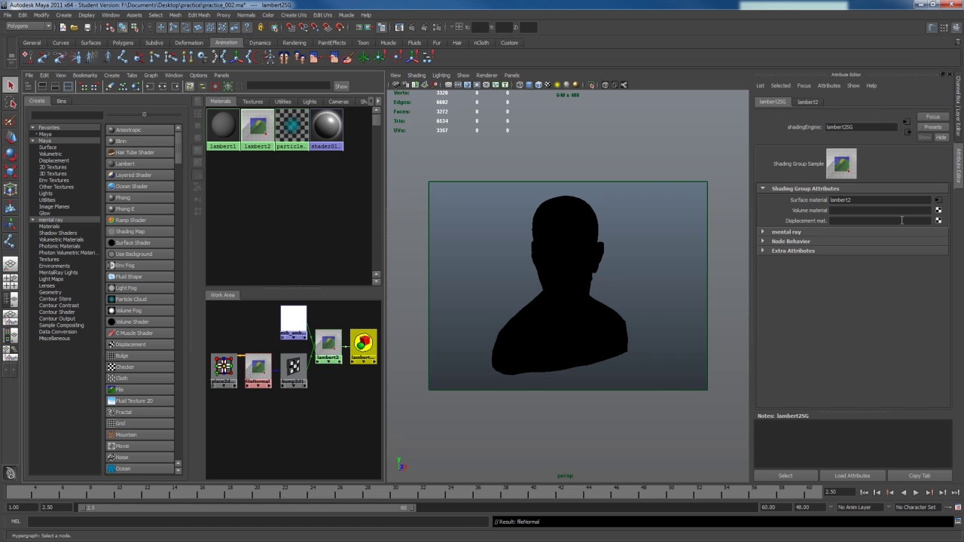
- Add a File texture named fileDisplacement to Displacement and load head_Disp.tif
{"action": "left_click", "coordinate": [937, 221]}
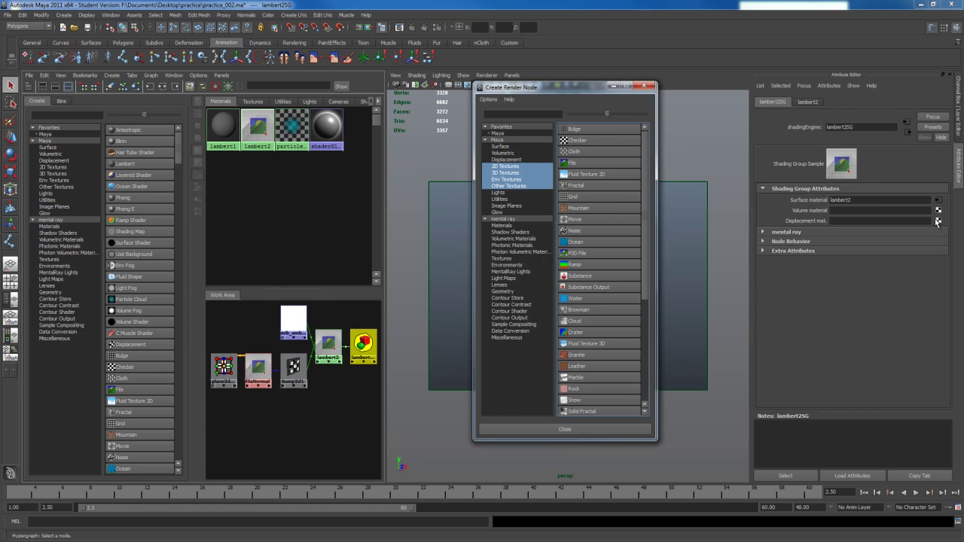
{"action": "left_click", "coordinate": [591, 163]}
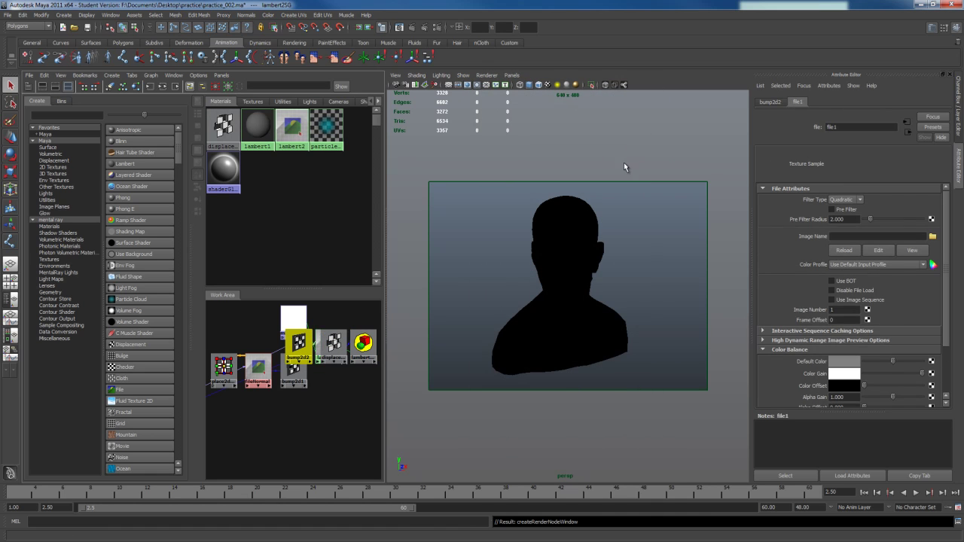
{"action": "left_click", "coordinate": [844, 128]}
{"action": "type", "text": "D"}
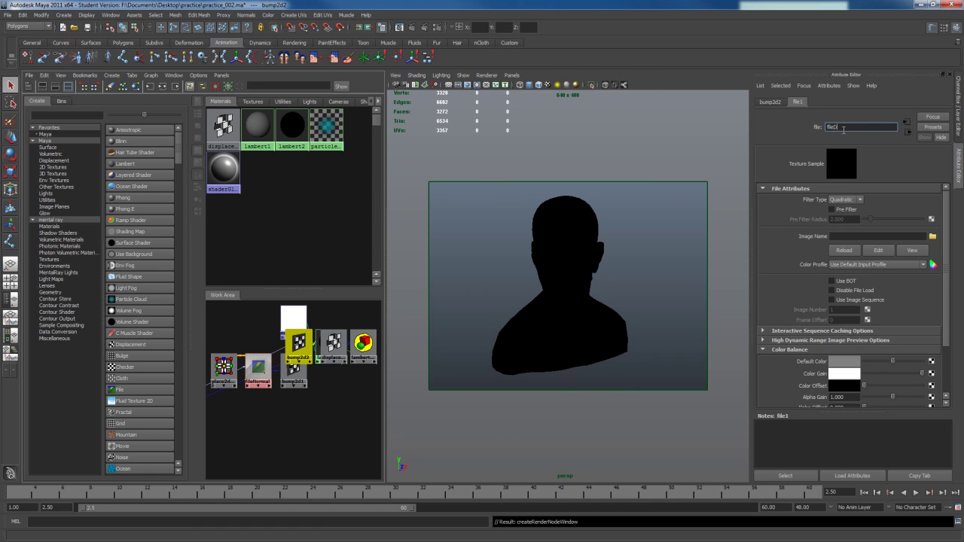
{"action": "type", "text": "isplacement"}
{"action": "left_click", "coordinate": [932, 237]}
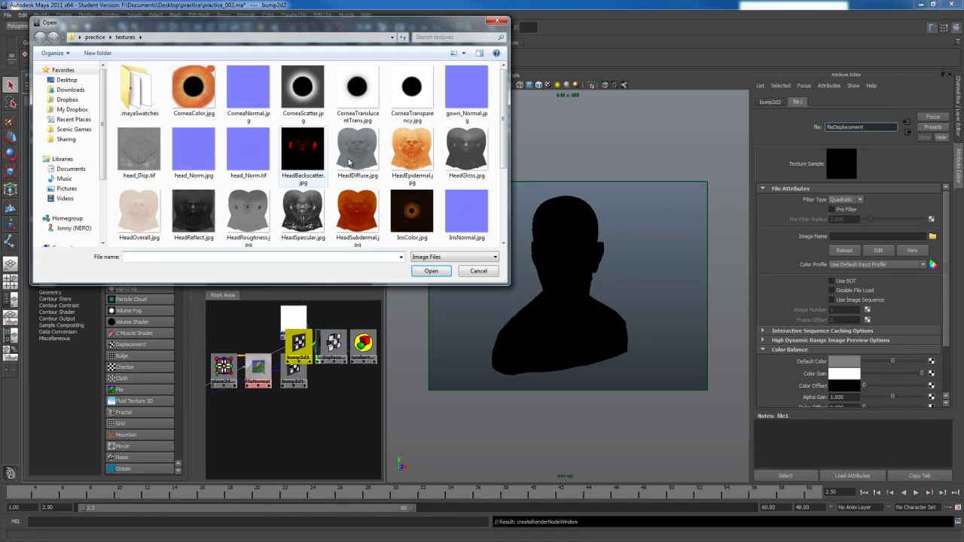
{"action": "double_click", "coordinate": [138, 151]}
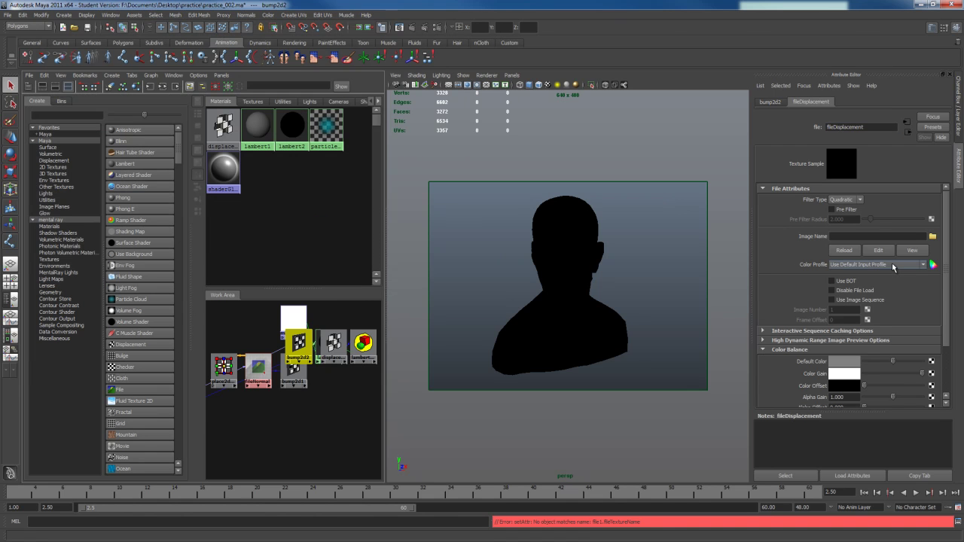
- Set fileDisplacement's color profile to Linear, reload head_Disp.tif, and turn filtering off
{"action": "left_click", "coordinate": [859, 264]}
{"action": "left_click", "coordinate": [847, 283]}
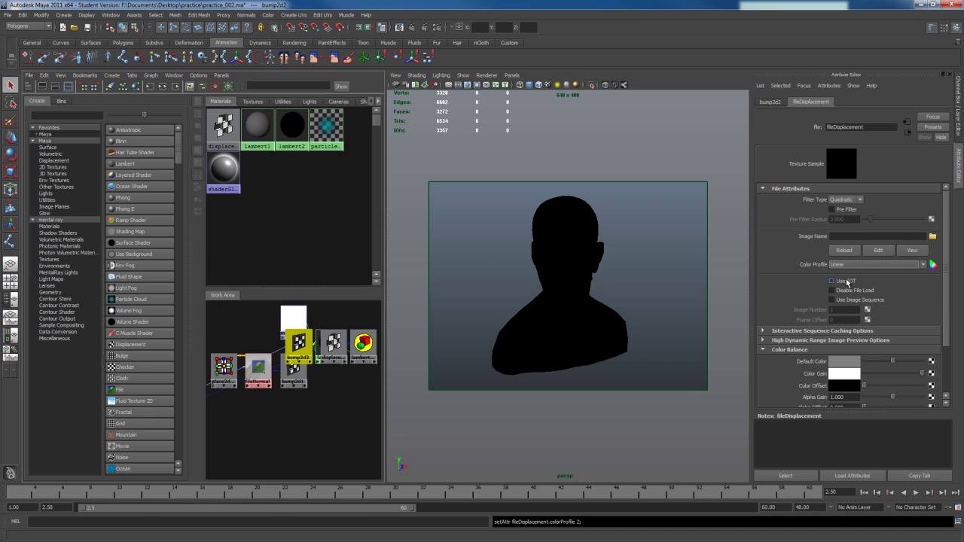
{"action": "left_click", "coordinate": [932, 237]}
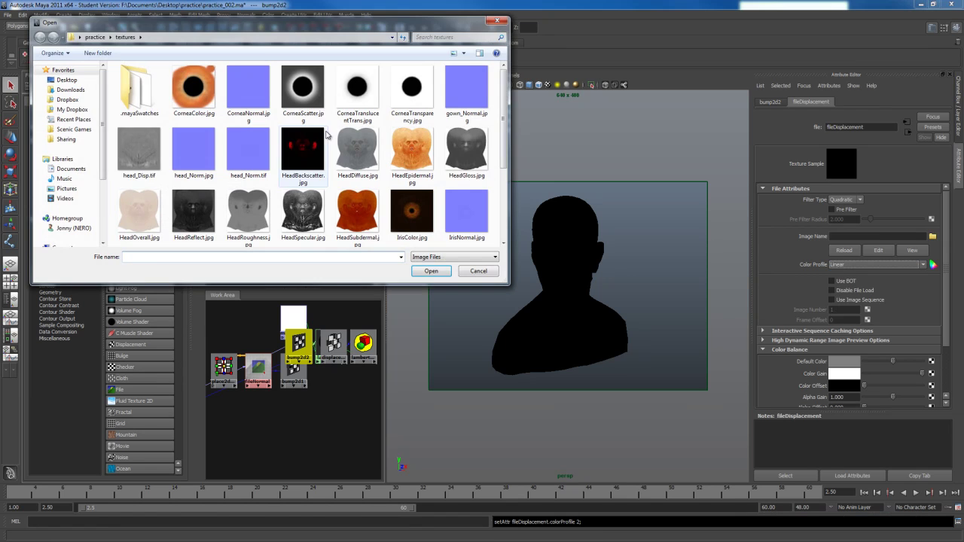
{"action": "double_click", "coordinate": [139, 151]}
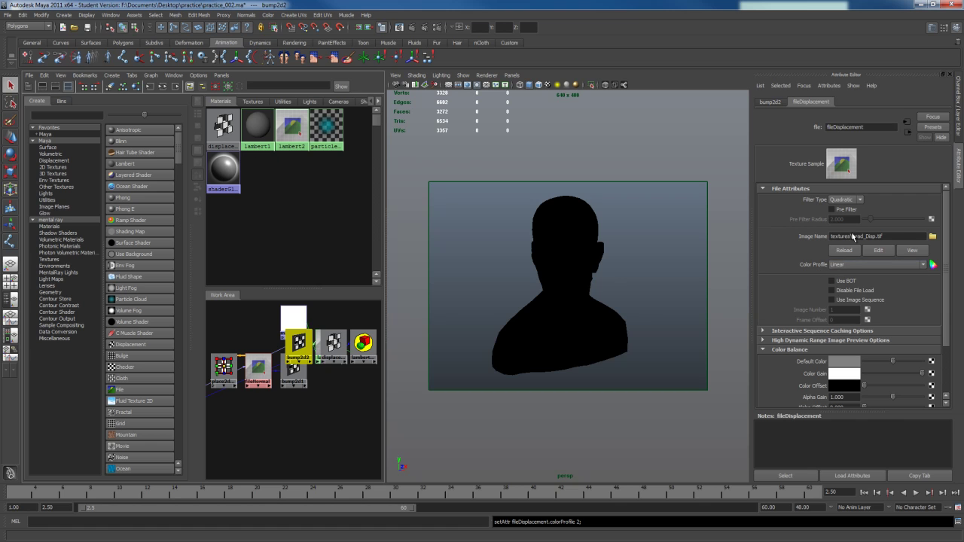
{"action": "left_click", "coordinate": [844, 200]}
{"action": "left_click", "coordinate": [838, 211]}
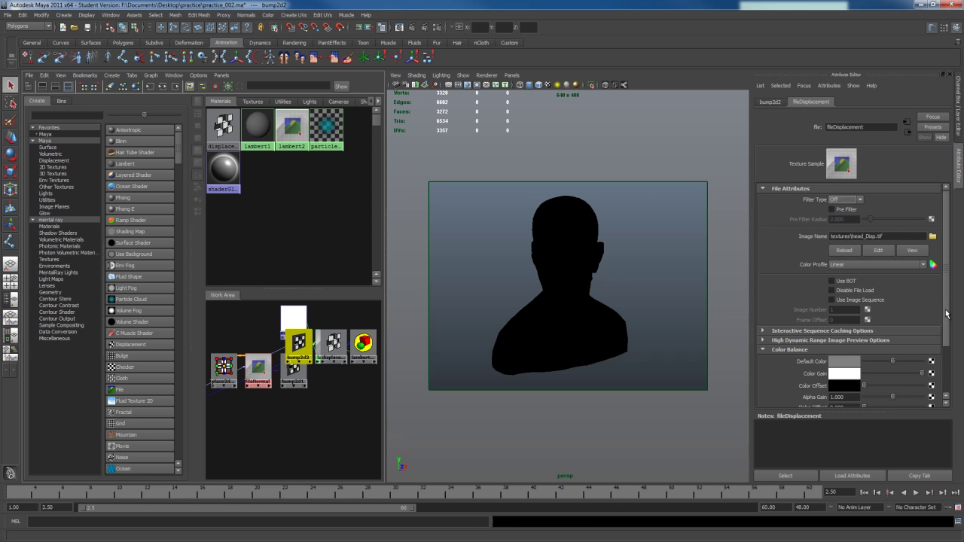
- Scroll down to the Color Balance section and select the Alpha Offset field
{"action": "left_click_drag", "start_coordinate": [946, 315], "coordinate": [946, 385]}
{"action": "scroll", "coordinate": [933, 241], "scroll_direction": "up", "scroll_amount": 2}
{"action": "scroll", "coordinate": [937, 286], "scroll_direction": "down", "scroll_amount": 2}
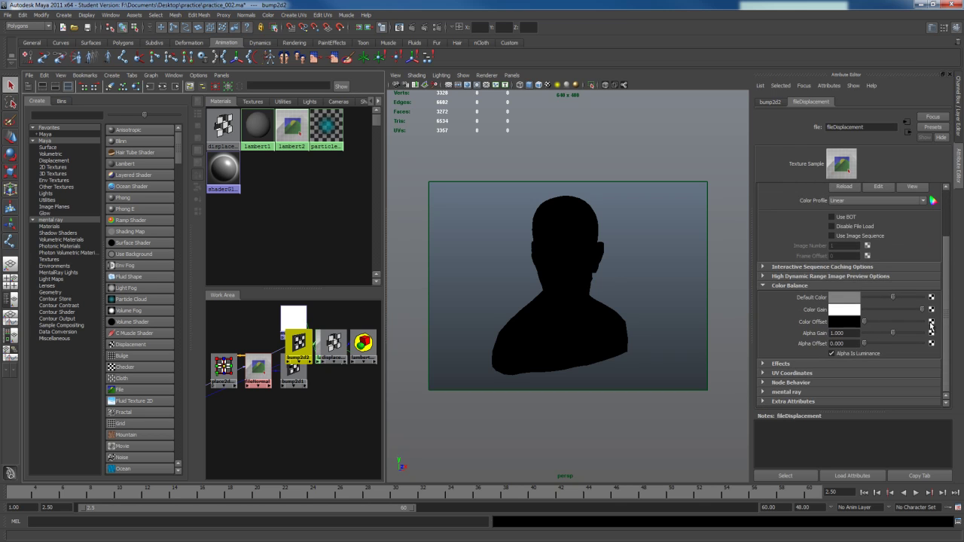
{"action": "left_click", "coordinate": [837, 344]}
- Enter Alpha Gain 5 and Alpha Offset -2.5 in fileDisplacement's Color Balance fields
{"action": "left_click", "coordinate": [851, 333]}
{"action": "left_click", "coordinate": [855, 343]}
{"action": "key", "text": "Return"}
{"action": "type", "text": "-"}
{"action": "key", "text": "Return"}
{"action": "key", "text": "shift+Tab"}
{"action": "type", "text": "5"}
{"action": "key", "text": "Tab"}
{"action": "type", "text": "-2.5"}
{"action": "key", "text": "Return"}
- Write the Alpha Offset expression fileDisplacement.alphaOffset = -1 * 0.5 * fileDisplacement.alphaGain
{"action": "right_click", "coordinate": [805, 345]}
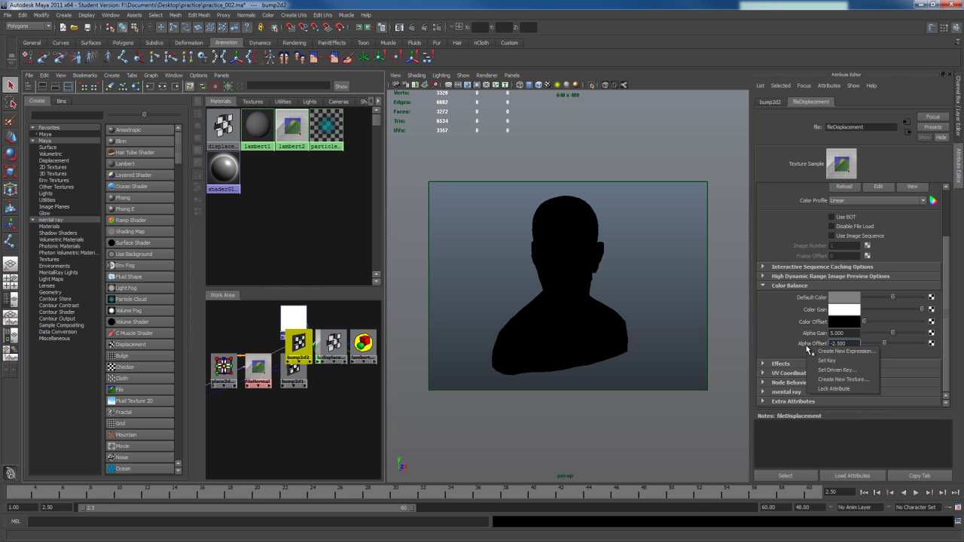
{"action": "left_click", "coordinate": [821, 351]}
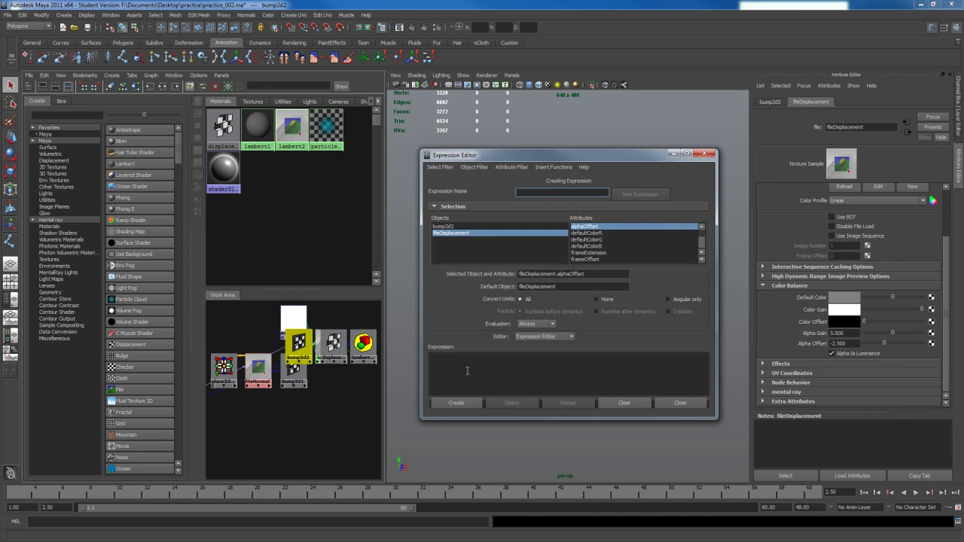
{"action": "left_click_drag", "start_coordinate": [607, 272], "coordinate": [455, 291]}
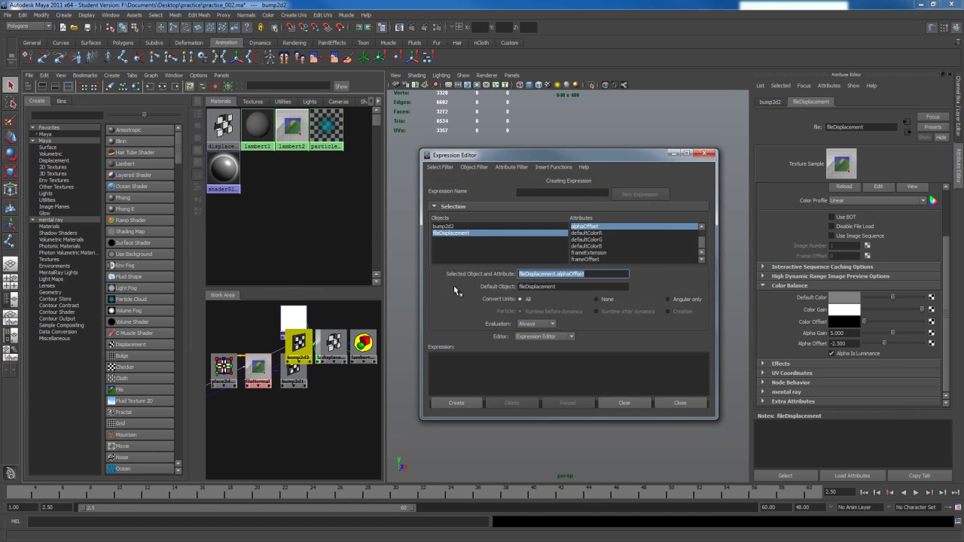
{"action": "middle_click_drag", "start_coordinate": [567, 279], "coordinate": [533, 372]}
{"action": "left_click", "coordinate": [545, 369]}
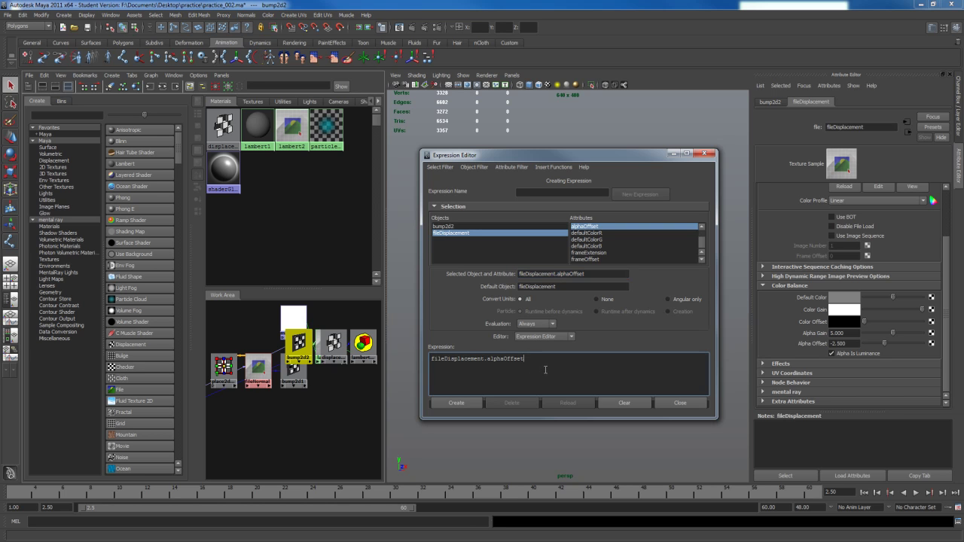
{"action": "type", "text": "= -1 * 0.5"}
{"action": "type", "text": "alphaGain"}
{"action": "left_click_drag", "start_coordinate": [570, 359], "coordinate": [613, 364]}
{"action": "key", "text": "Left"}
{"action": "left_click", "coordinate": [588, 359]}
{"action": "left_click", "coordinate": [599, 361]}
{"action": "type", "text": "fileDisplacement."}
- Create the expression, set Alpha Gain to 2.3, and render the current frame
{"action": "left_click", "coordinate": [456, 403]}
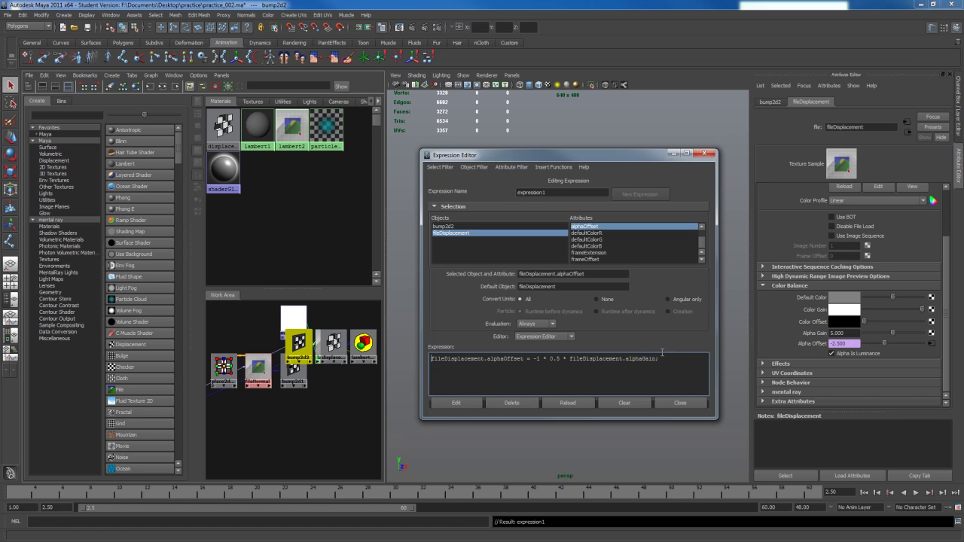
{"action": "left_click", "coordinate": [680, 403]}
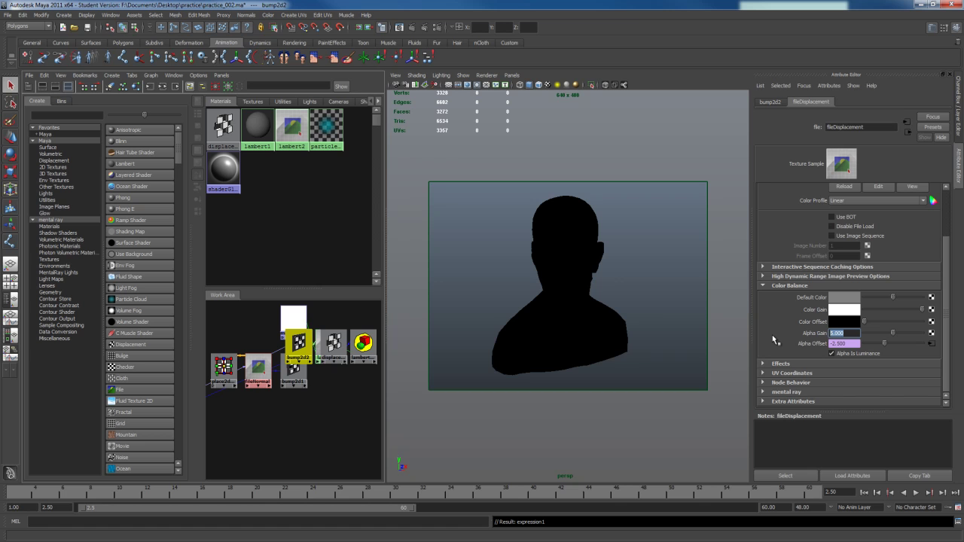
{"action": "type", "text": "2.3"}
{"action": "key", "text": "Return"}
{"action": "left_click", "coordinate": [413, 28]}
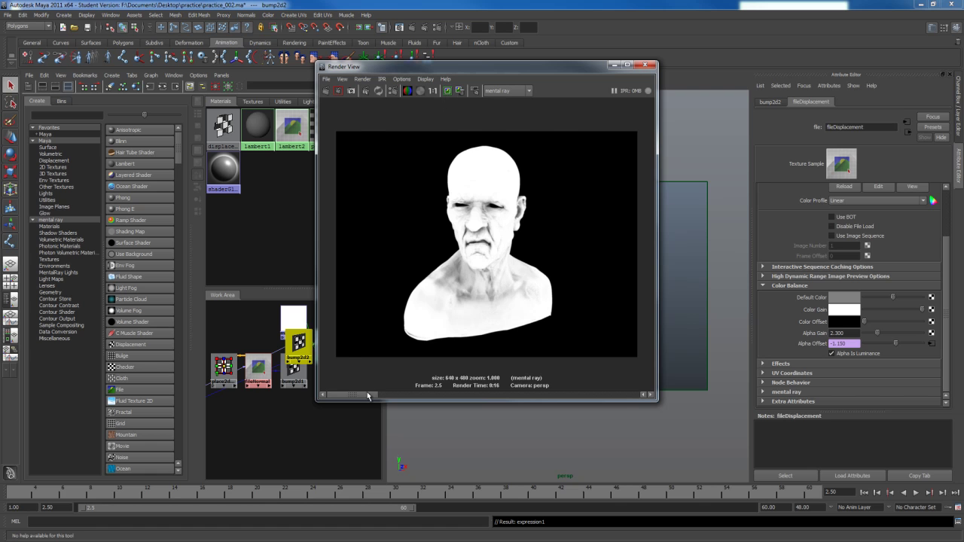
- Review the finished 640 x 480 mental ray render of the bust's displaced wrinkles
{"action": "left_click_drag", "start_coordinate": [351, 395], "coordinate": [405, 397]}
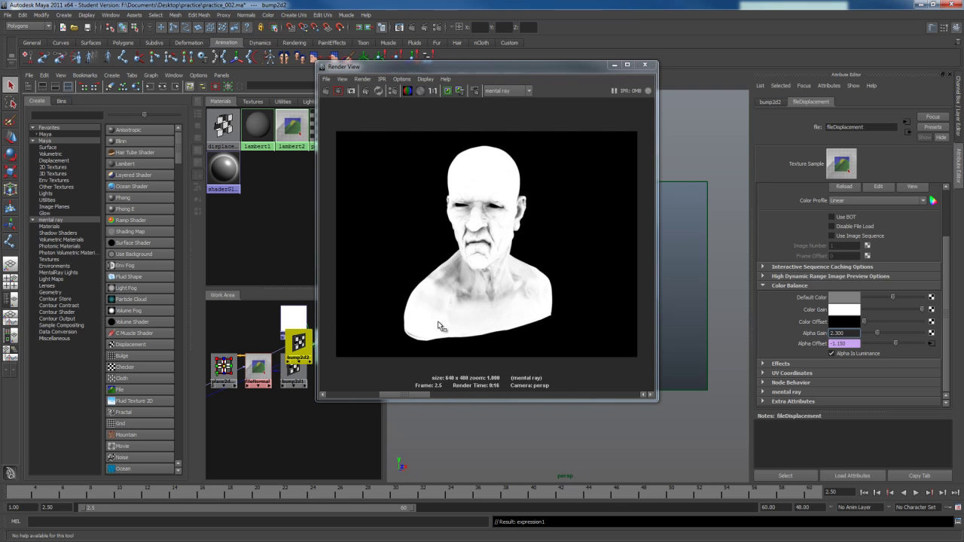
- Create a mental ray subdivision approximation for the head in the Approximation Editor
{"action": "left_click", "coordinate": [644, 64]}
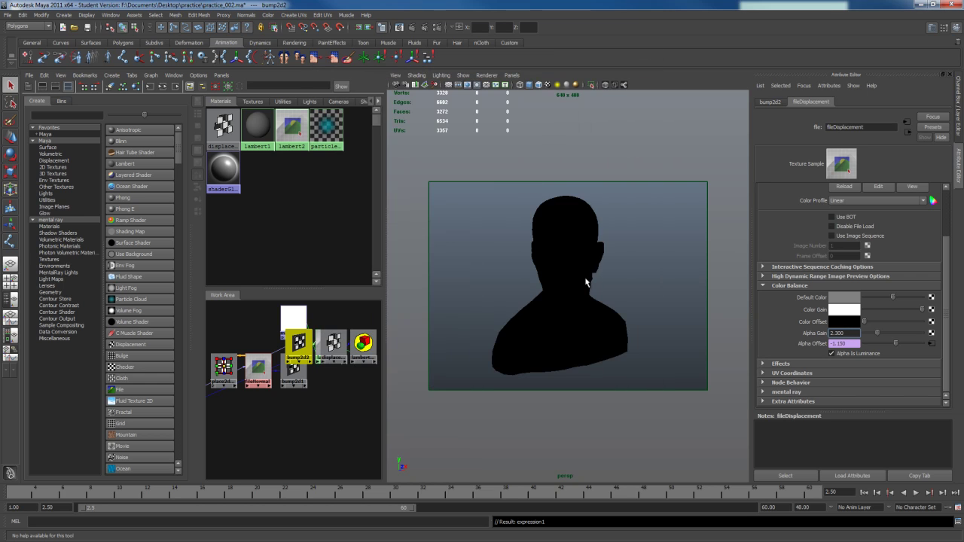
{"action": "left_click", "coordinate": [604, 314]}
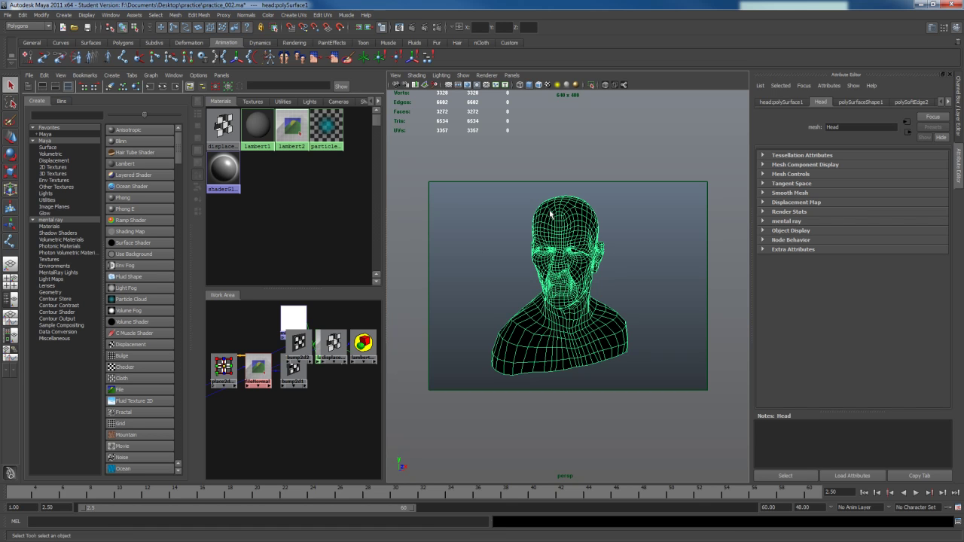
{"action": "left_click", "coordinate": [115, 15]}
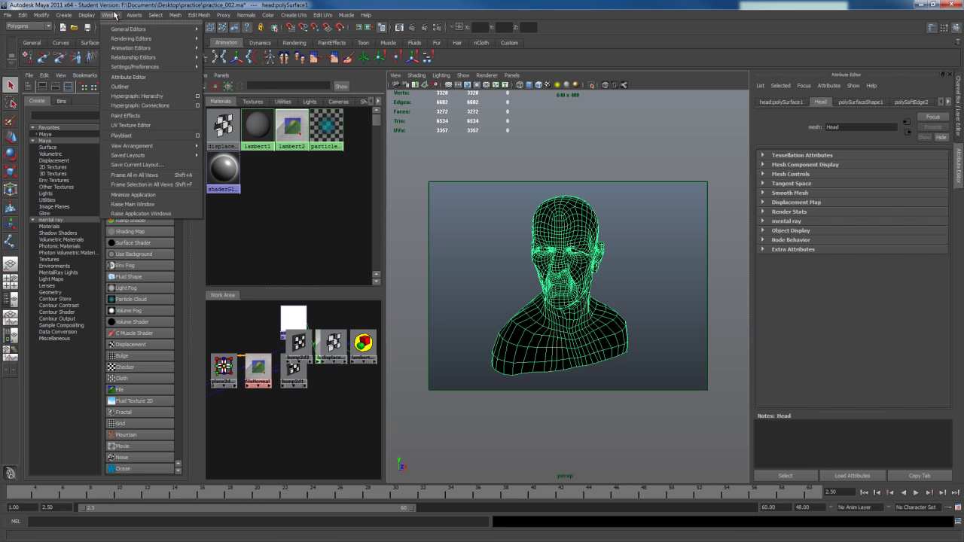
{"action": "mouse_move", "coordinate": [120, 38]}
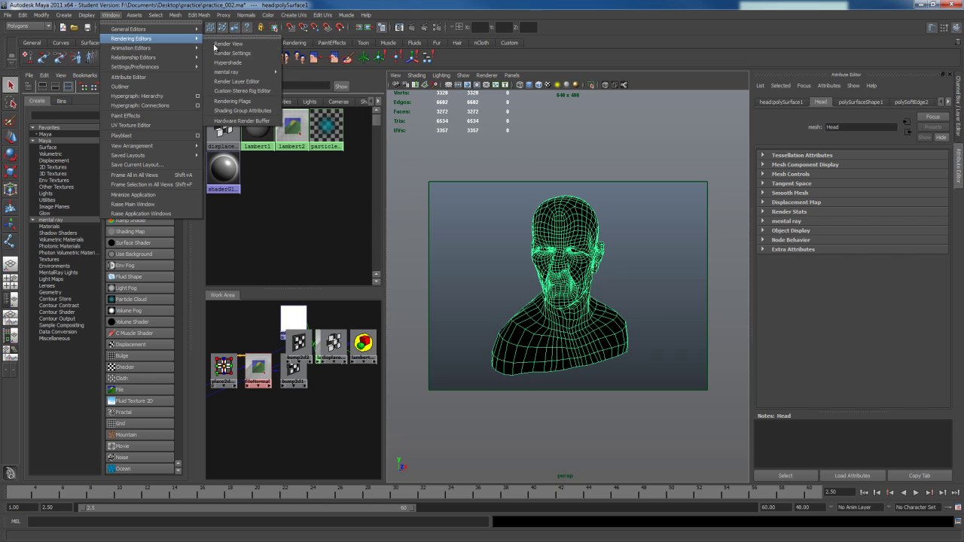
{"action": "mouse_move", "coordinate": [279, 73]}
{"action": "left_click", "coordinate": [316, 77]}
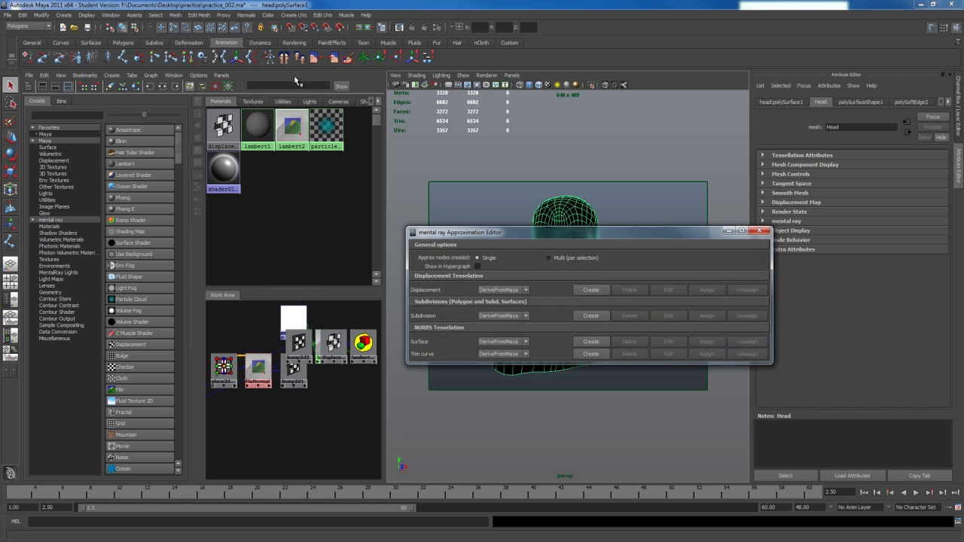
{"action": "left_click_drag", "start_coordinate": [474, 232], "coordinate": [233, 121]}
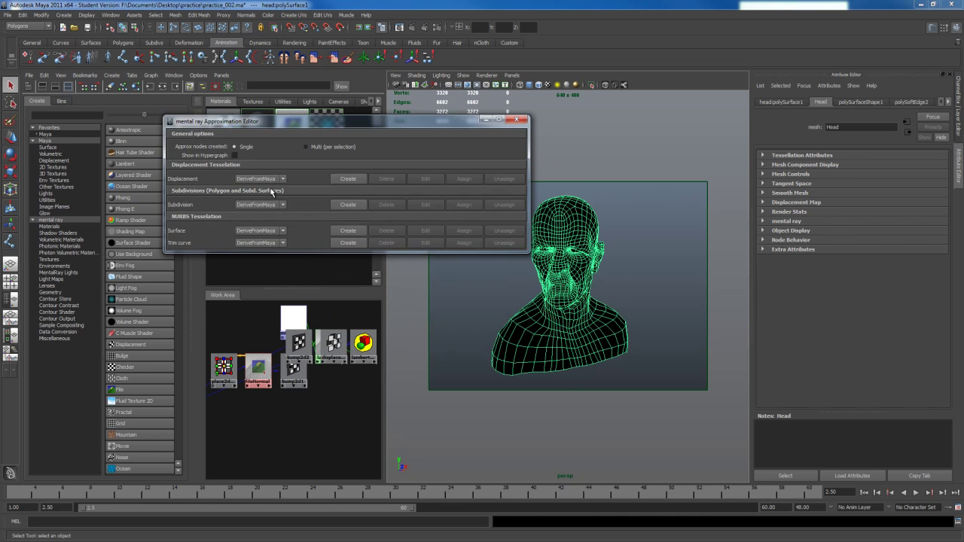
{"action": "left_click", "coordinate": [347, 204]}
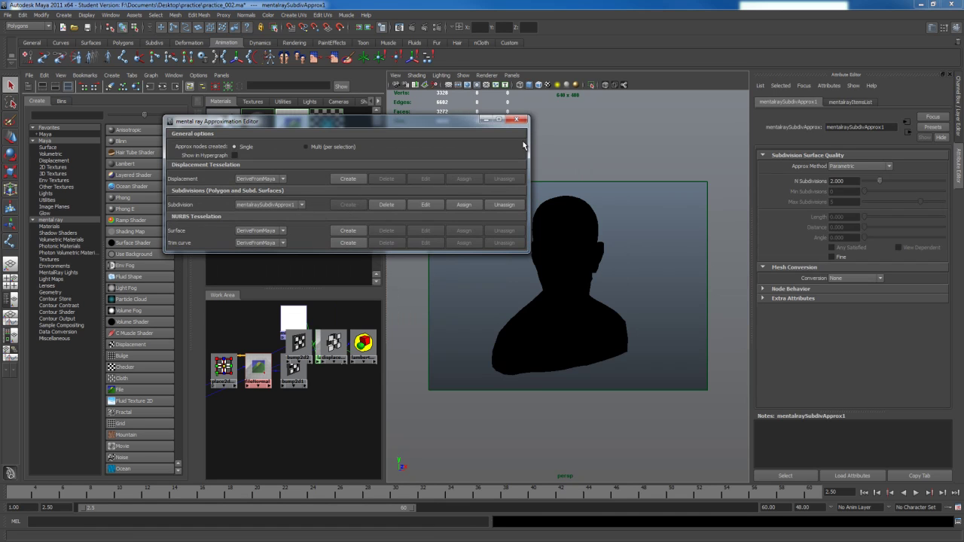
{"action": "left_click", "coordinate": [523, 121]}
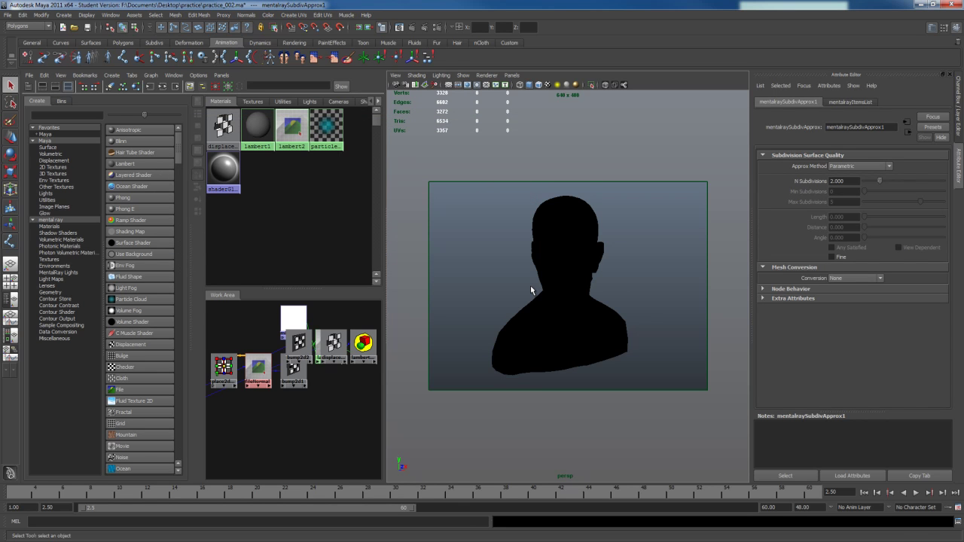
- Set Length/Distance/Angle, Min 2, Max 4, Length 0.001, Fine on, then re-render
{"action": "left_click", "coordinate": [858, 165]}
{"action": "left_click", "coordinate": [849, 181]}
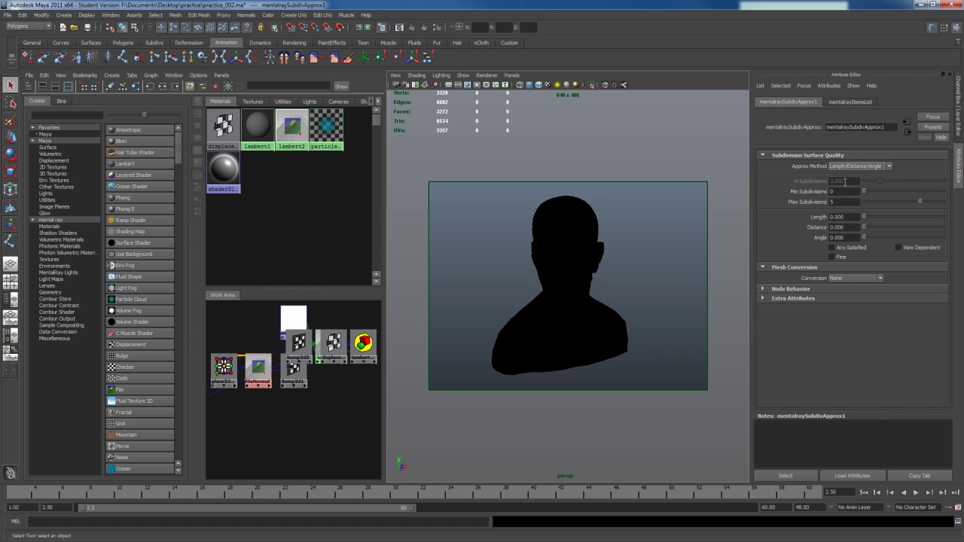
{"action": "left_click", "coordinate": [847, 192]}
{"action": "type", "text": "2"}
{"action": "key", "text": "Tab"}
{"action": "type", "text": "4"}
{"action": "key", "text": "Tab"}
{"action": "left_click", "coordinate": [832, 258]}
{"action": "double_click", "coordinate": [840, 193]}
{"action": "key", "text": "Tab"}
{"action": "left_click", "coordinate": [414, 31]}
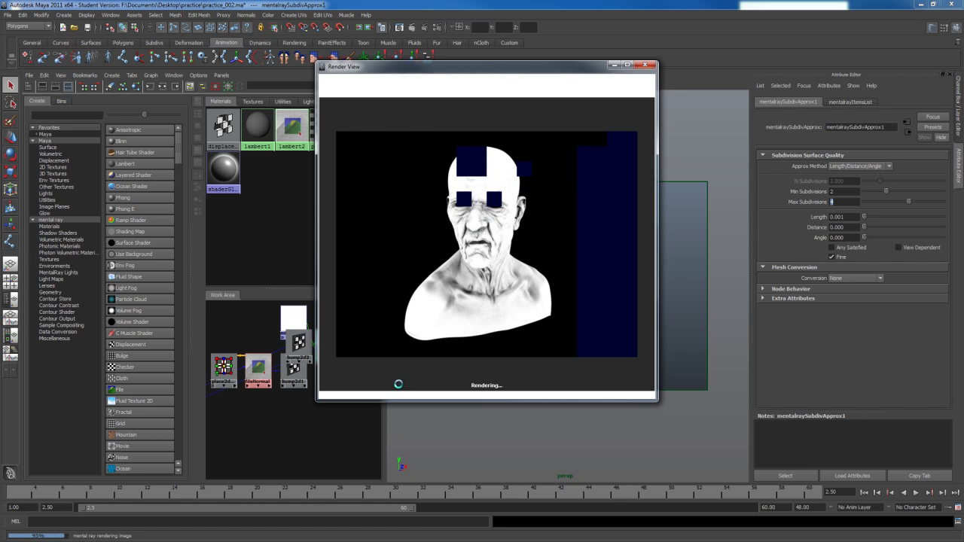
- Compare the subdivided render with the stored earlier render using the image-history scrollbar
{"action": "left_click_drag", "start_coordinate": [395, 398], "coordinate": [317, 400]}
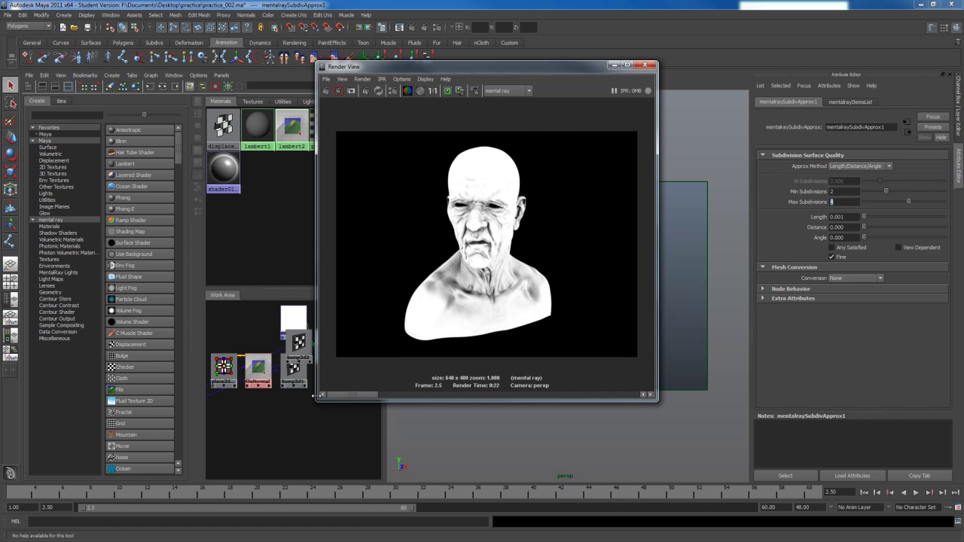
- Set the mib_amb_occlusion Spread value to 0.6
{"action": "left_click", "coordinate": [613, 65]}
{"action": "left_click_drag", "start_coordinate": [292, 319], "coordinate": [253, 322]}
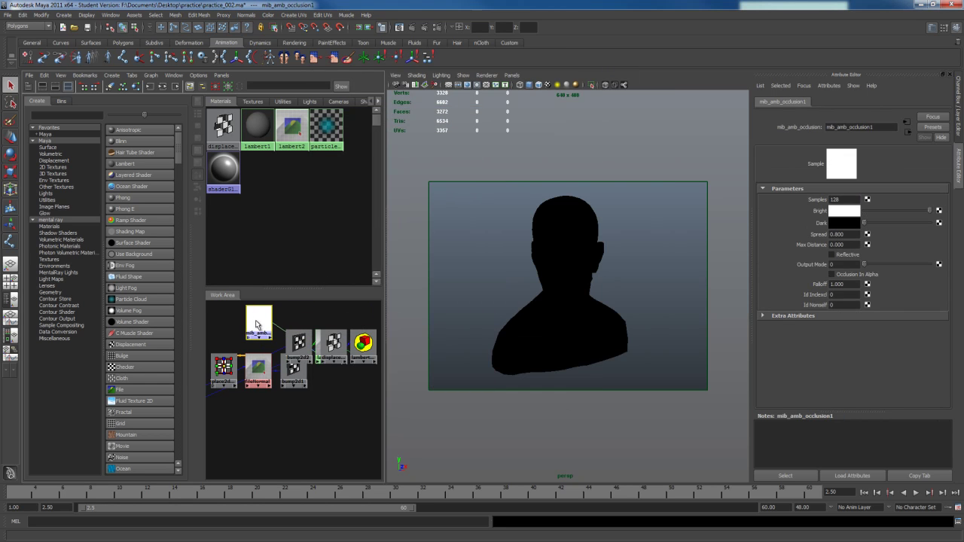
{"action": "left_click", "coordinate": [840, 235]}
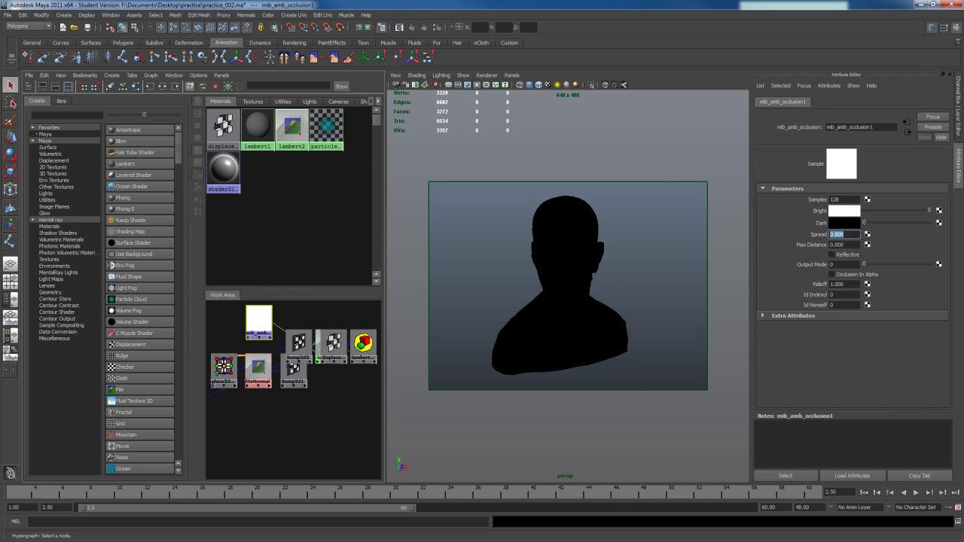
{"action": "key", "text": "alt+Tab"}
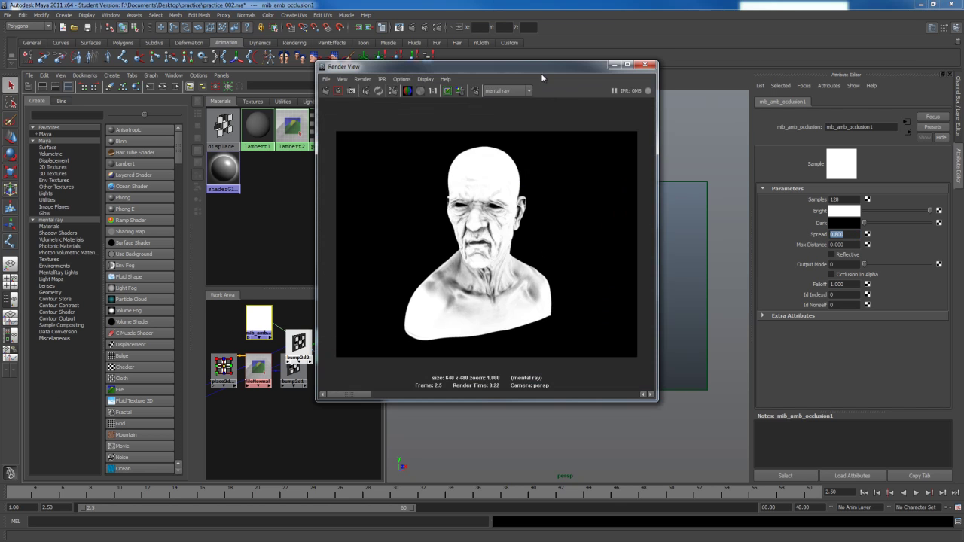
{"action": "left_click_drag", "start_coordinate": [541, 73], "coordinate": [442, 29]}
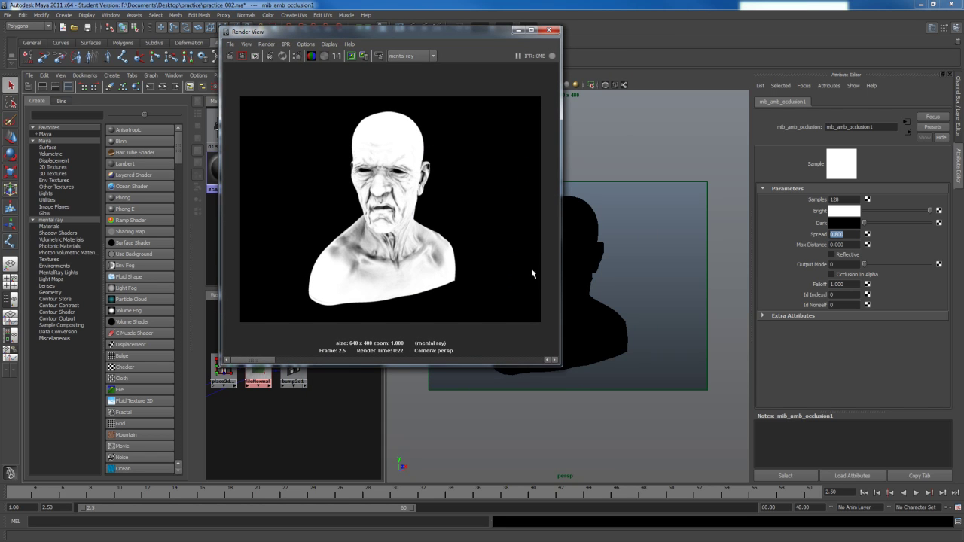
{"action": "left_click", "coordinate": [736, 219]}
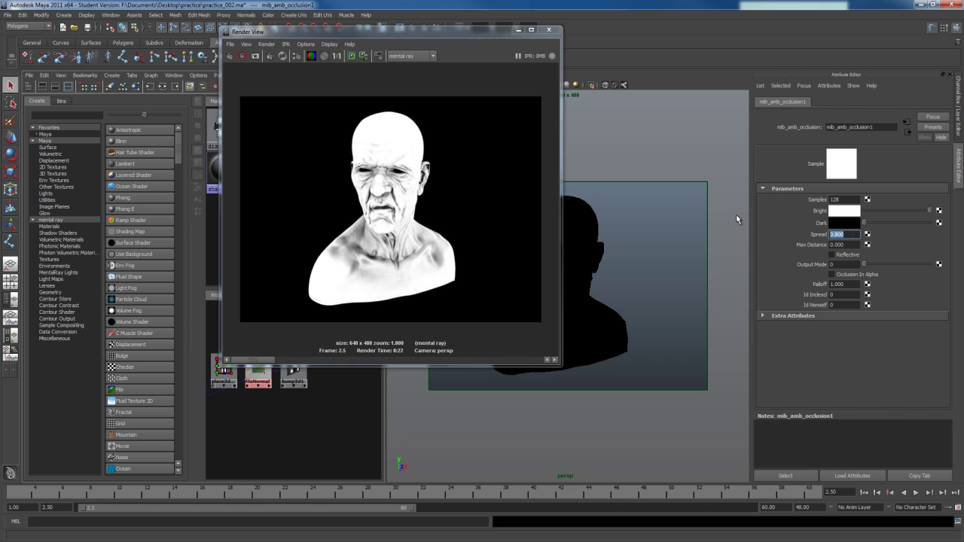
{"action": "type", "text": "0.6"}
{"action": "key", "text": "Return"}
- Keep the current render for comparison and re-render the bust with the new spread
{"action": "left_click", "coordinate": [352, 56]}
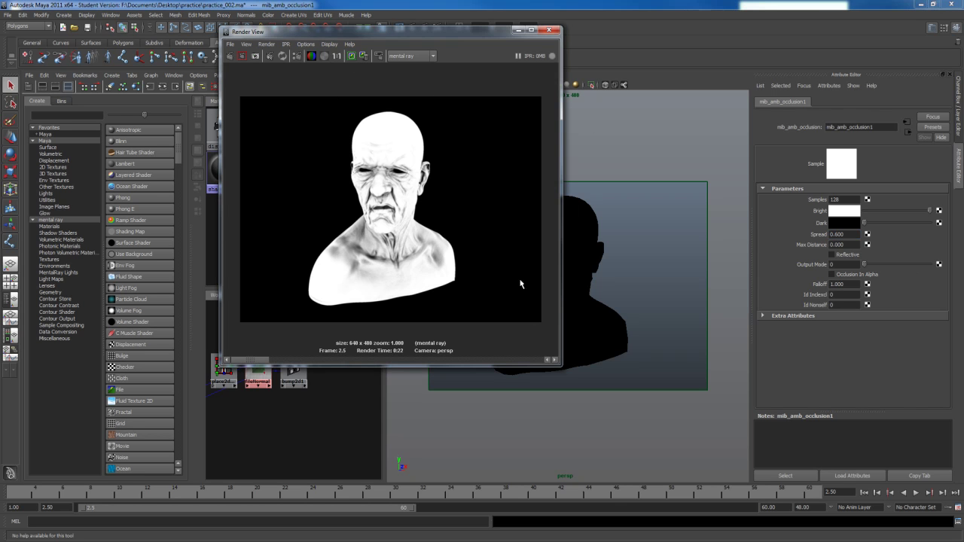
{"action": "left_click", "coordinate": [230, 57]}
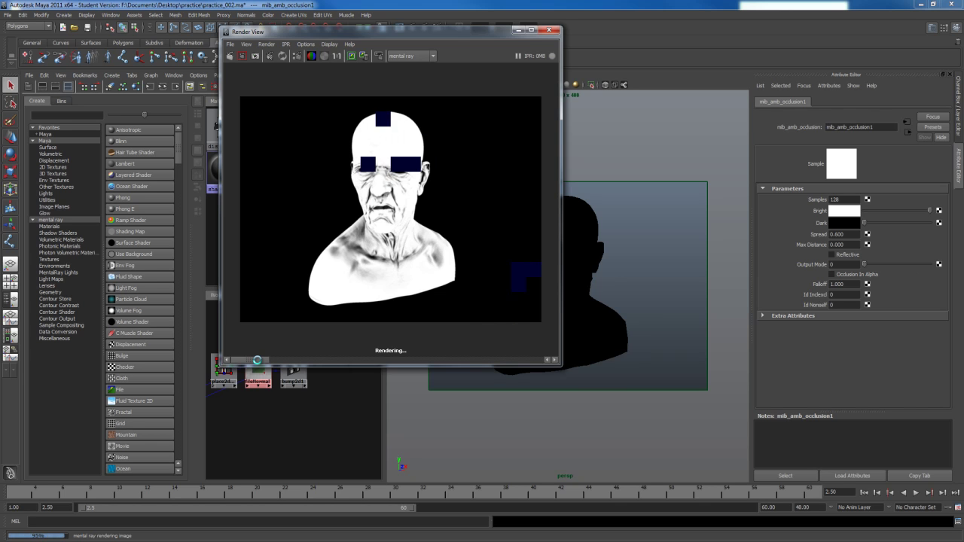
{"action": "mouse_move", "coordinate": [258, 363]}
{"action": "left_mouse_down"}
{"action": "mouse_move", "coordinate": [281, 358]}
{"action": "mouse_move", "coordinate": [264, 363]}
{"action": "left_mouse_up"}
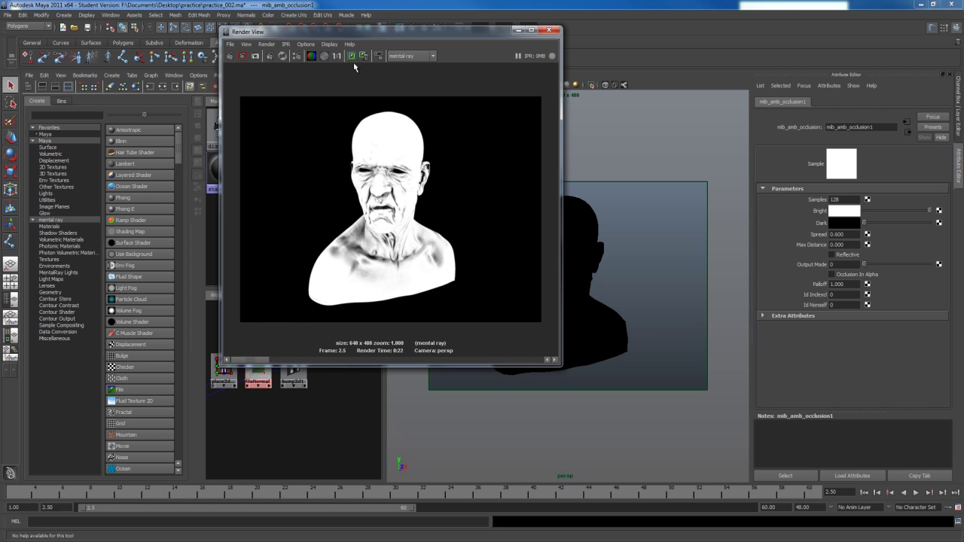
- Set the occlusion Spread to 1.000 and render the current frame
{"action": "left_click", "coordinate": [549, 31]}
{"action": "type", "text": "1"}
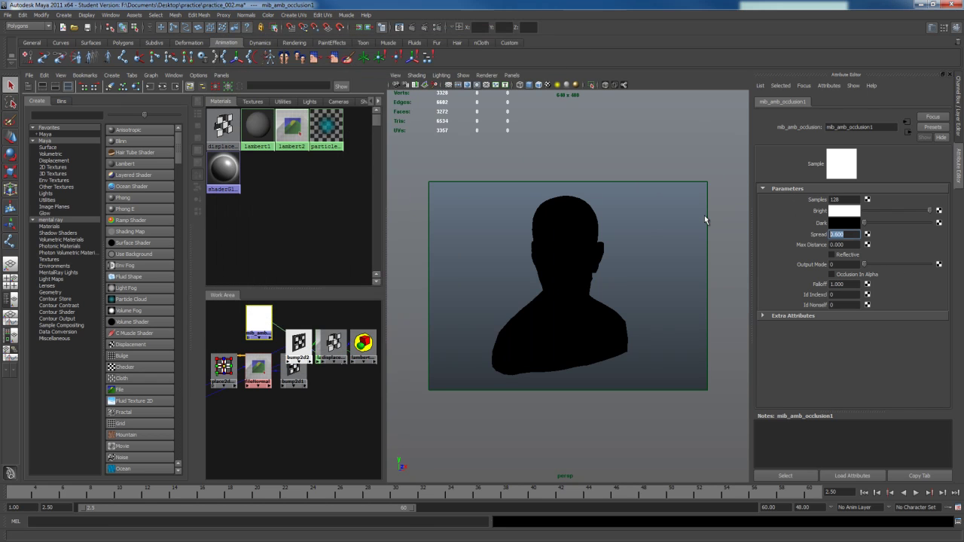
{"action": "key", "text": "Return"}
{"action": "left_click", "coordinate": [412, 28]}
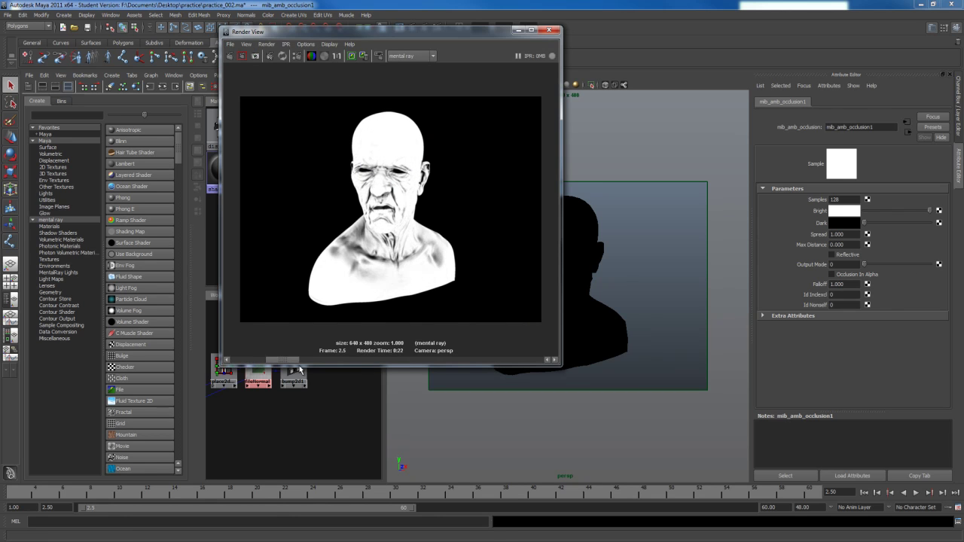
- Scroll through the stored renders to compare the spread values
{"action": "left_click_drag", "start_coordinate": [340, 371], "coordinate": [233, 366]}
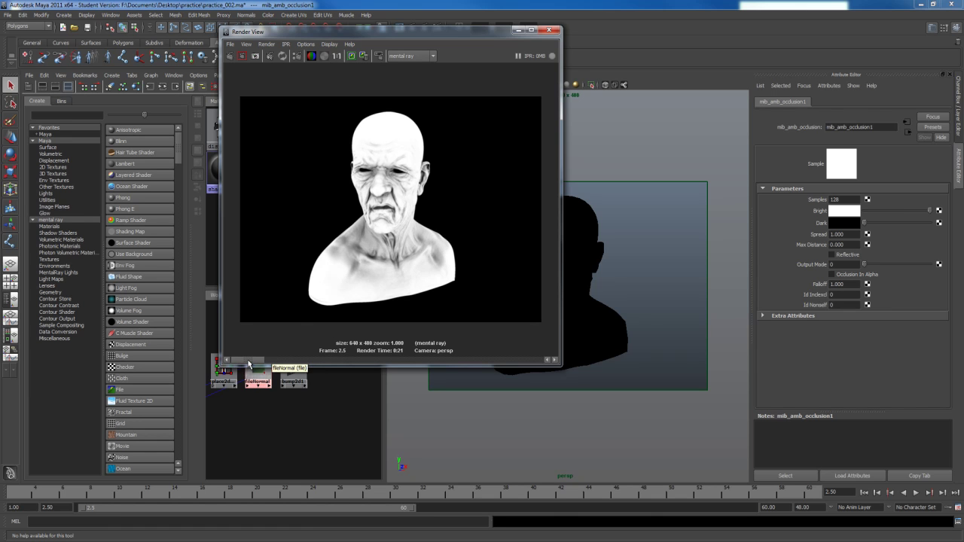
{"action": "mouse_move", "coordinate": [248, 364]}
{"action": "left_mouse_down"}
{"action": "mouse_move", "coordinate": [328, 366]}
{"action": "mouse_move", "coordinate": [229, 366]}
{"action": "mouse_move", "coordinate": [277, 367]}
{"action": "mouse_move", "coordinate": [249, 362]}
{"action": "left_mouse_up"}
{"action": "left_click_drag", "start_coordinate": [248, 360], "coordinate": [451, 367]}
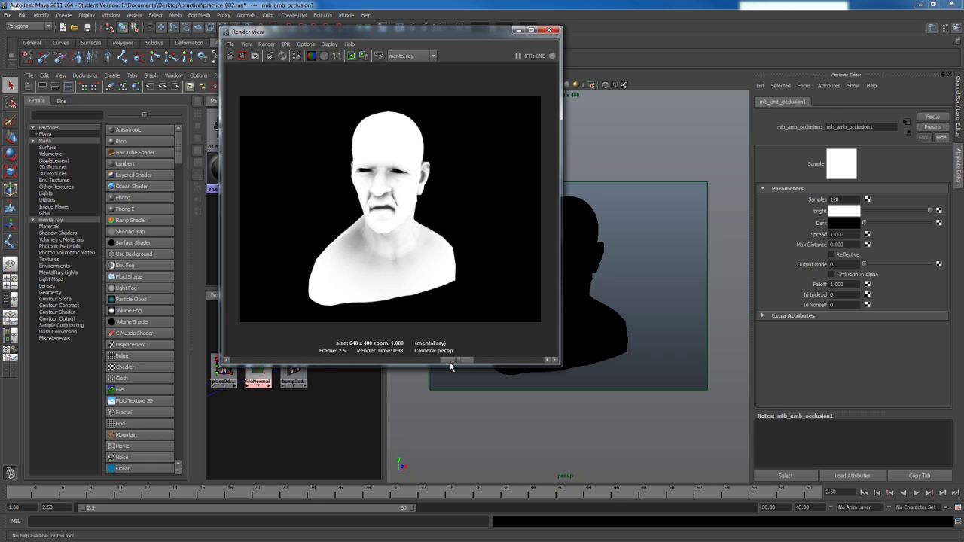
{"action": "left_click_drag", "start_coordinate": [451, 368], "coordinate": [230, 360]}
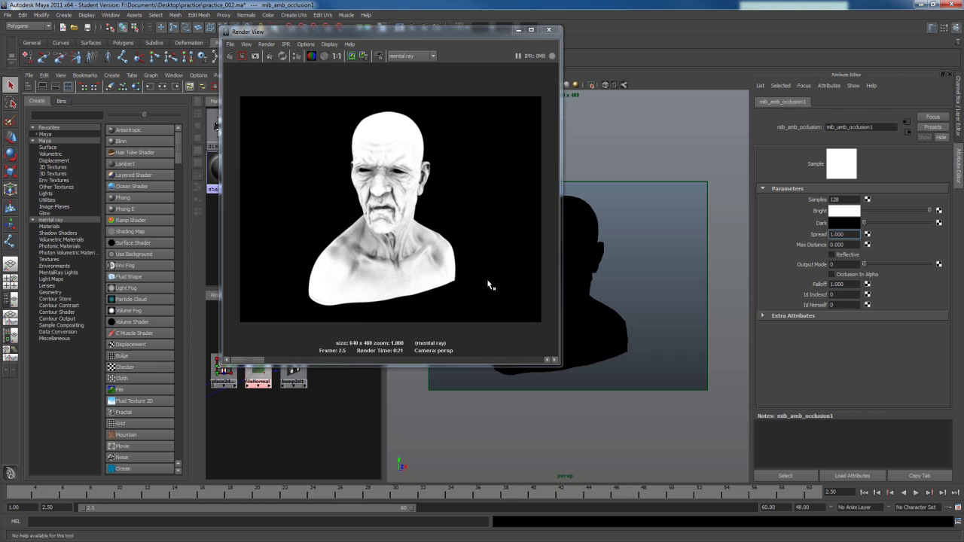
{"action": "left_click_drag", "start_coordinate": [421, 36], "coordinate": [354, 82]}
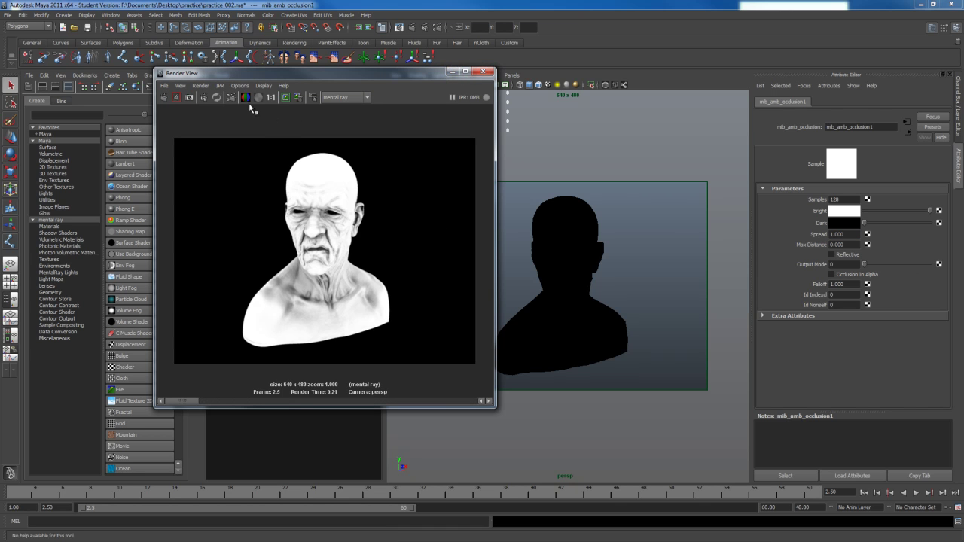
- Save the scene over the existing ao.ma, confirming the replacement and student warning
{"action": "left_click", "coordinate": [9, 15]}
{"action": "left_click", "coordinate": [30, 58]}
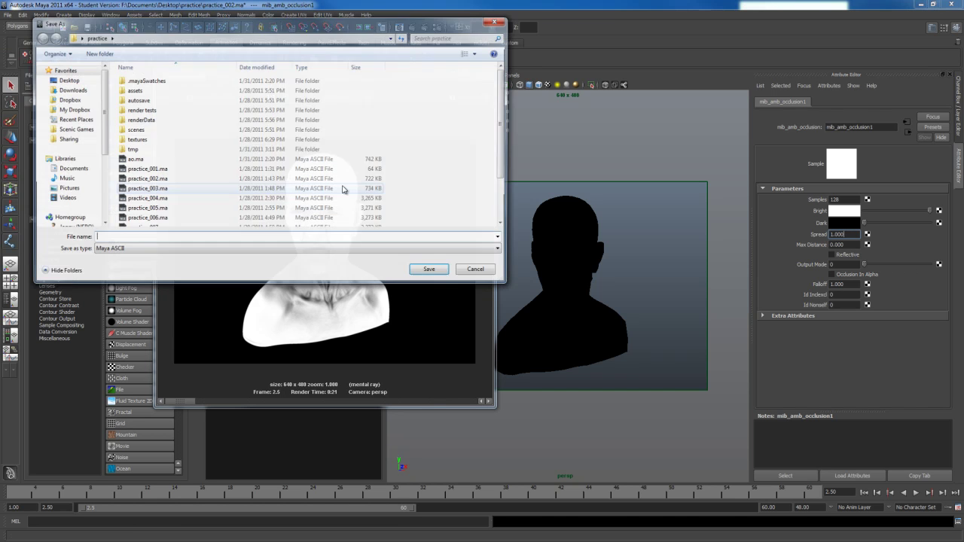
{"action": "double_click", "coordinate": [189, 159]}
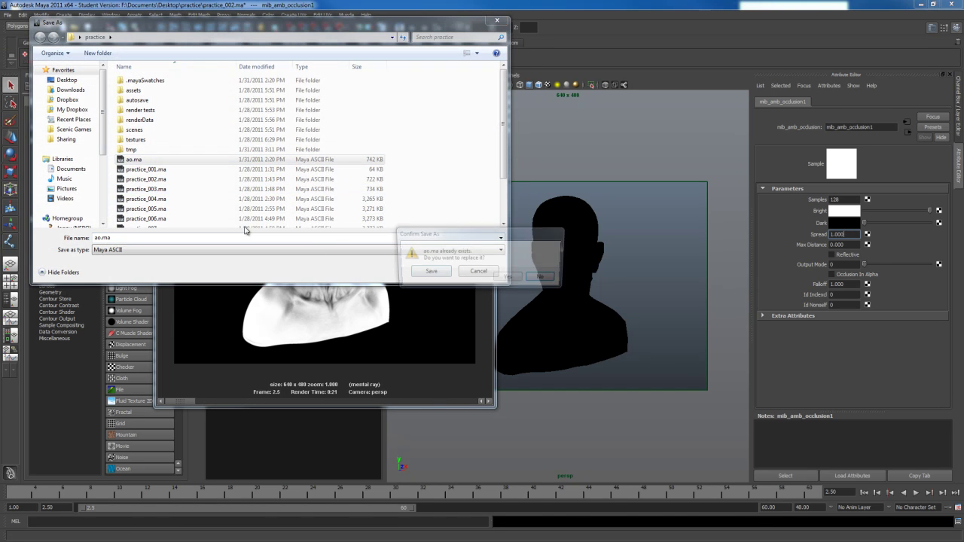
{"action": "left_click", "coordinate": [509, 278]}
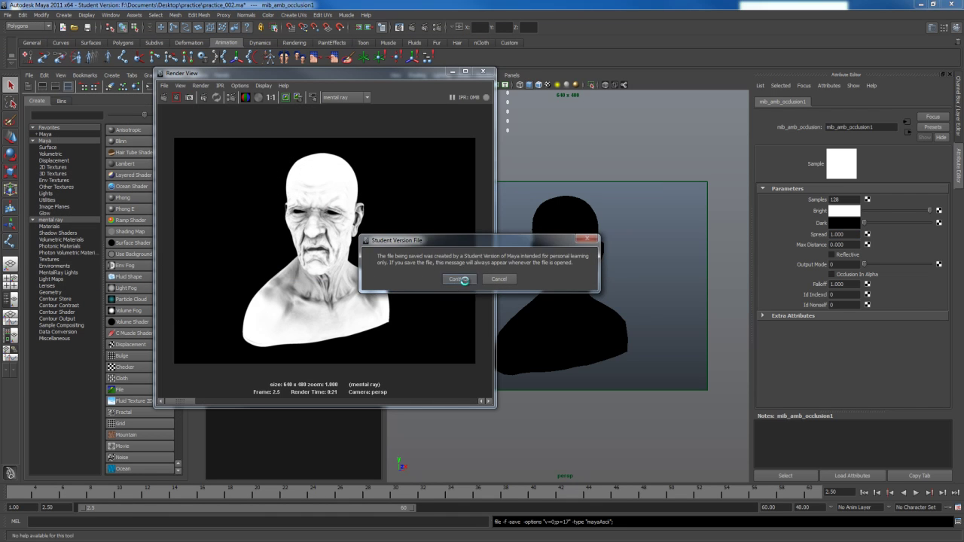
{"action": "left_click", "coordinate": [460, 280]}
- Close the Render View and switch to the Rendering menu set
{"action": "left_click", "coordinate": [483, 72]}
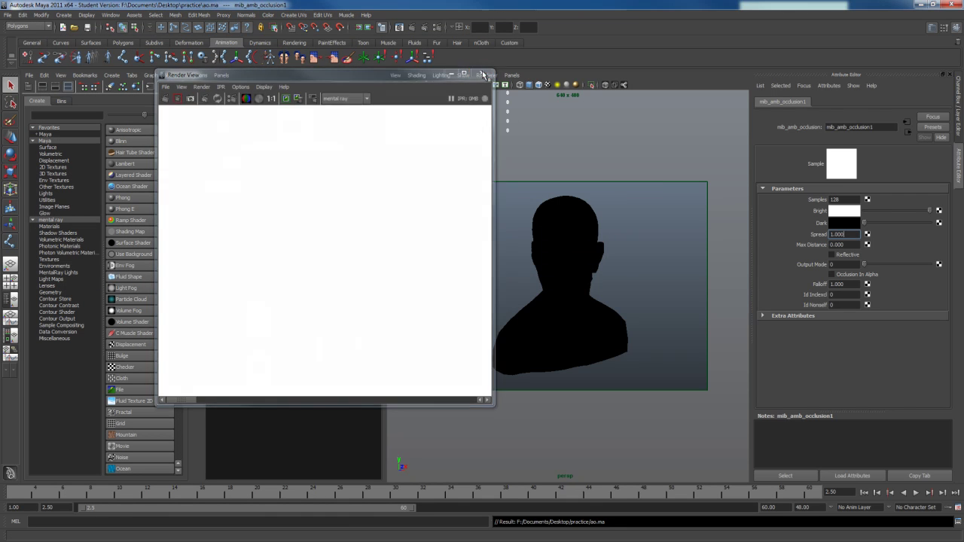
{"action": "left_click", "coordinate": [43, 29]}
{"action": "left_click", "coordinate": [34, 65]}
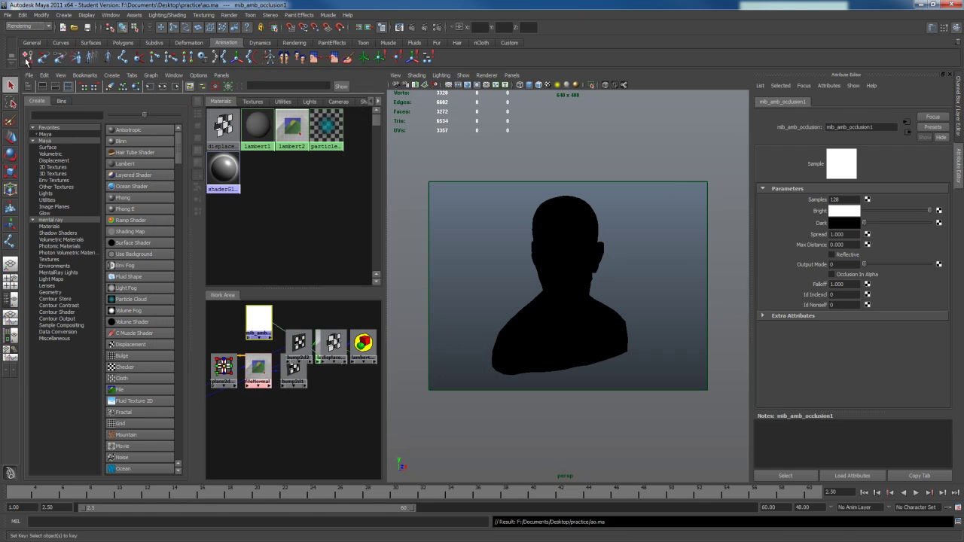
- Open mental ray Batch Bake options for the head with prefix bakedAO and 1024 resolution
{"action": "left_click", "coordinate": [595, 235]}
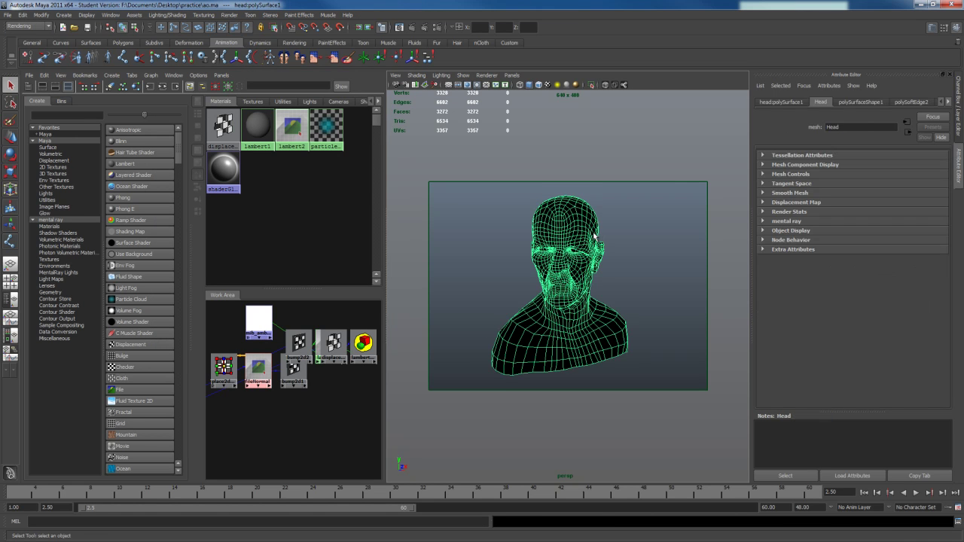
{"action": "left_click", "coordinate": [164, 17]}
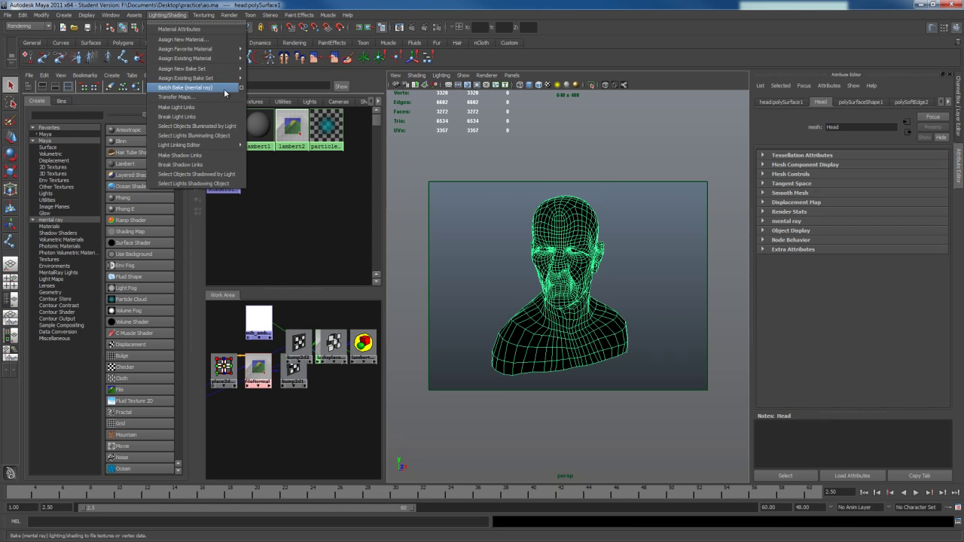
{"action": "left_click", "coordinate": [241, 87]}
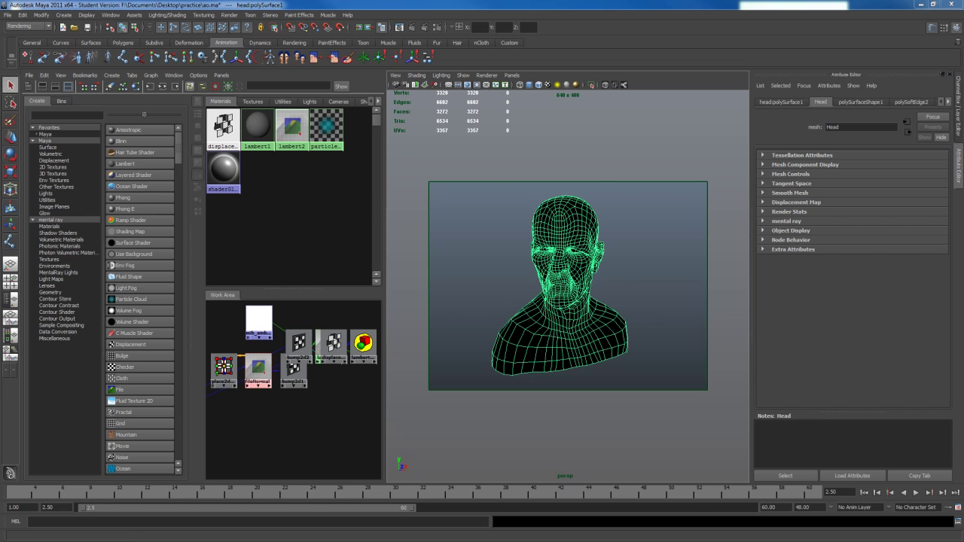
{"action": "left_click_drag", "start_coordinate": [291, 167], "coordinate": [458, 131]}
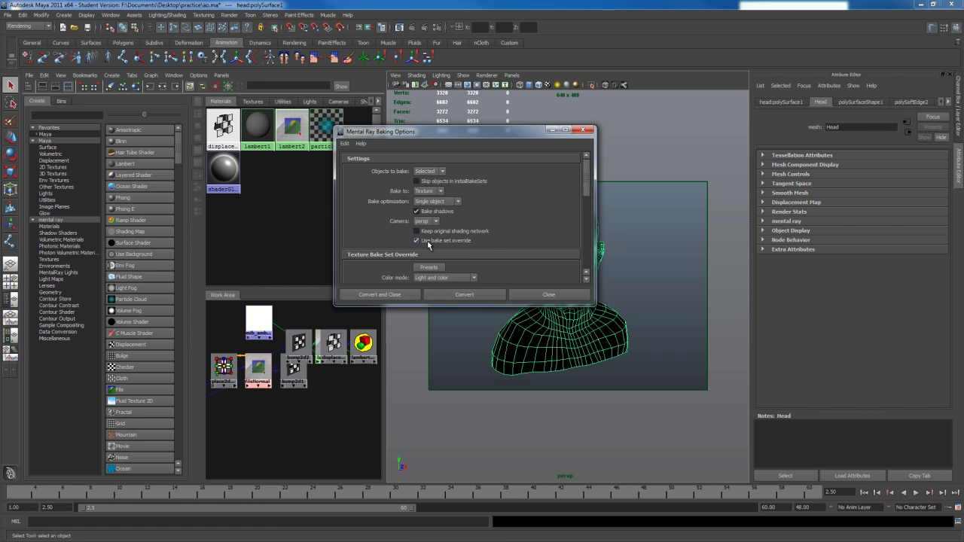
{"action": "left_click_drag", "start_coordinate": [584, 185], "coordinate": [581, 217]}
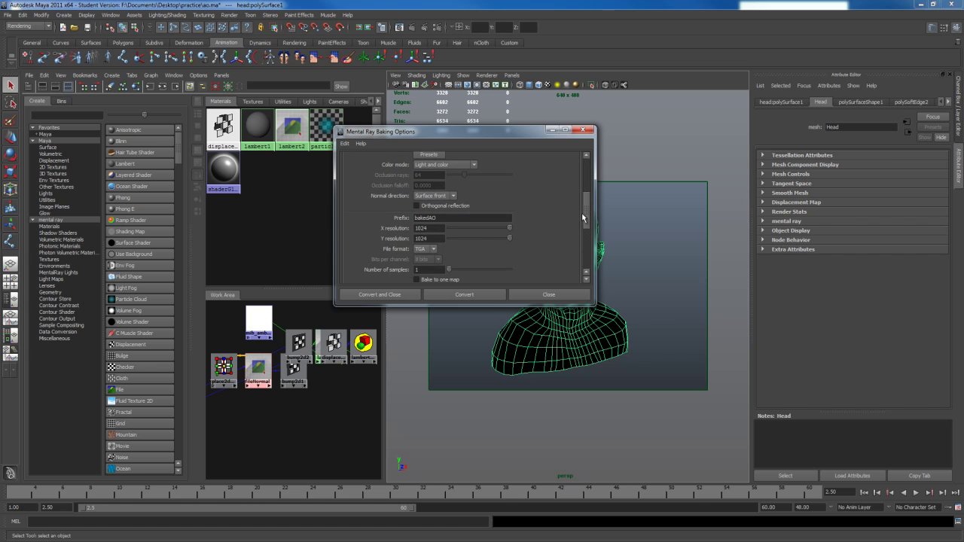
{"action": "left_click_drag", "start_coordinate": [435, 227], "coordinate": [374, 228]}
- Keep TGA format, adjust final gather quality and seam fill, then bake the occlusion
{"action": "left_click", "coordinate": [431, 248]}
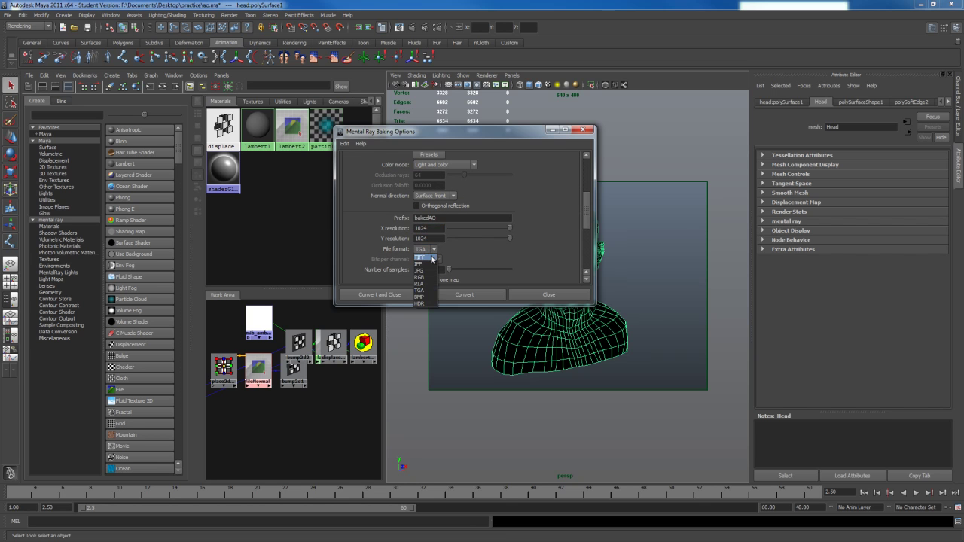
{"action": "left_click", "coordinate": [528, 257]}
{"action": "left_click_drag", "start_coordinate": [585, 224], "coordinate": [582, 260]}
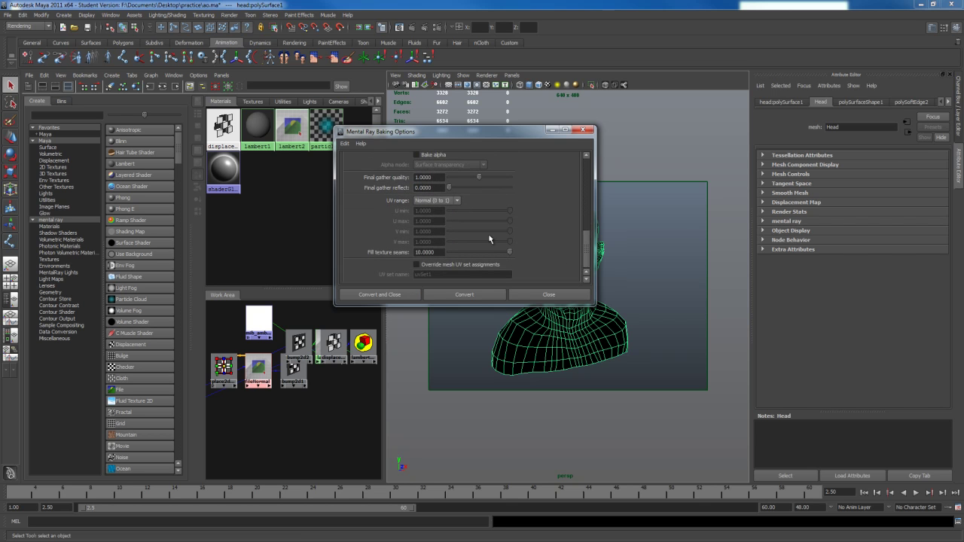
{"action": "left_click_drag", "start_coordinate": [430, 177], "coordinate": [390, 179]}
{"action": "left_click", "coordinate": [423, 251]}
{"action": "left_click", "coordinate": [469, 296]}
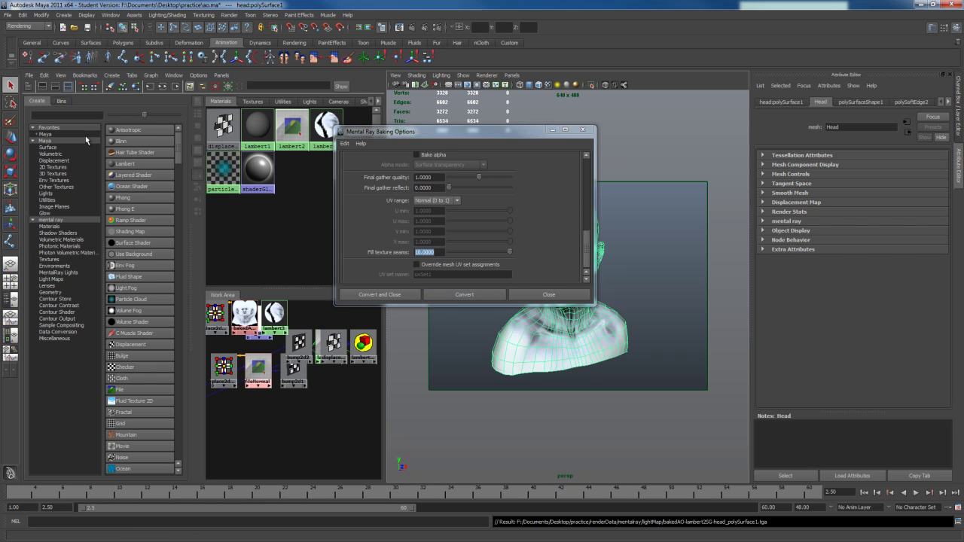
- Close the baking options, deselect the head, and maximise the perspective view
{"action": "left_click_drag", "start_coordinate": [457, 135], "coordinate": [307, 143]}
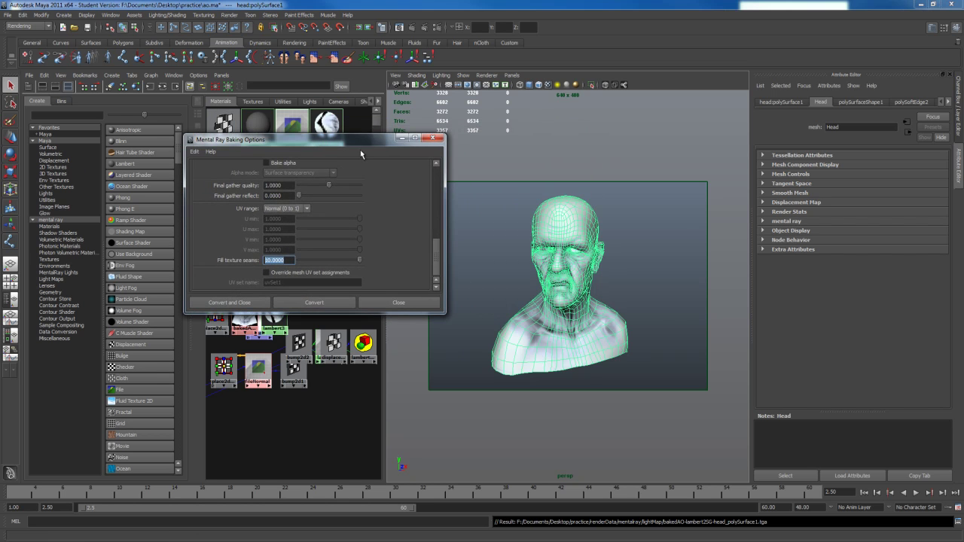
{"action": "left_click", "coordinate": [508, 246]}
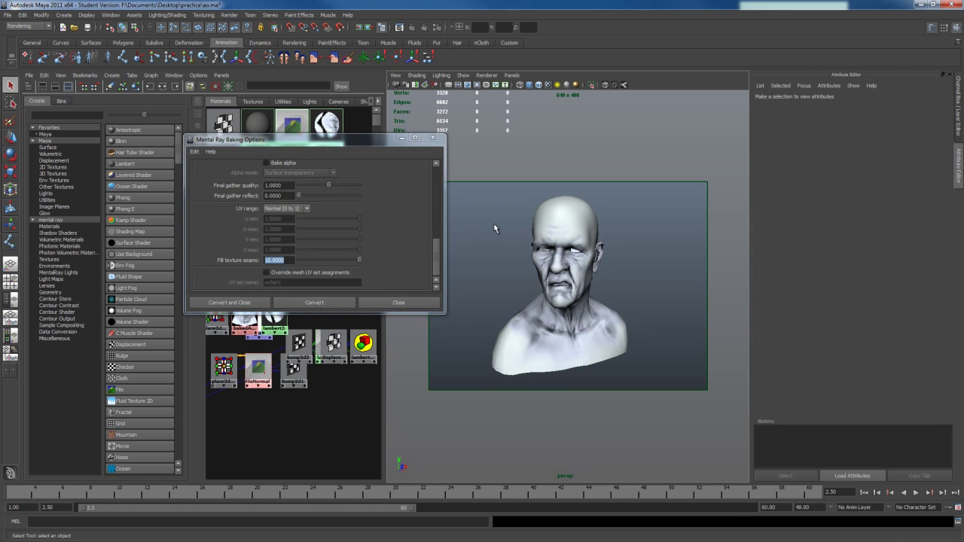
{"action": "left_click", "coordinate": [402, 138]}
{"action": "key", "text": "space"}
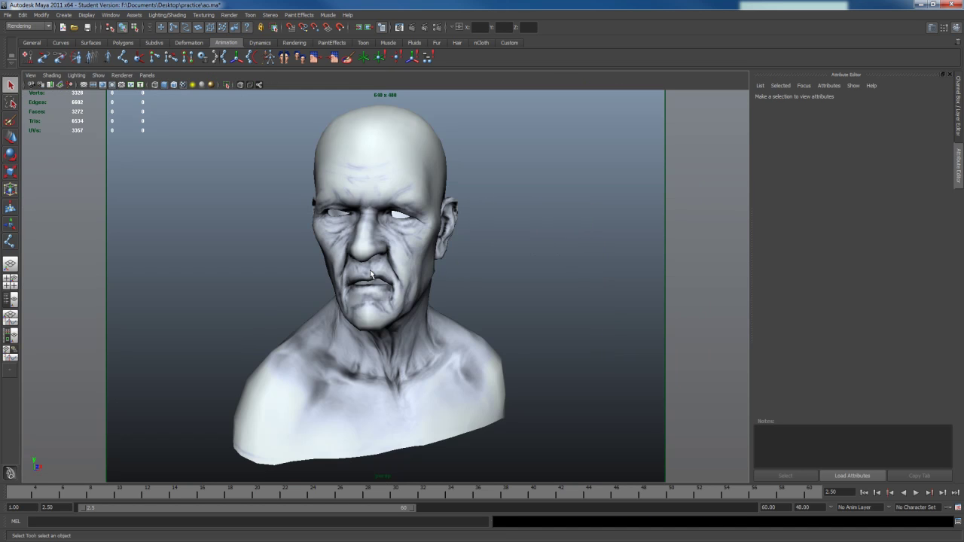
- Orbit around the head to inspect the baked occlusion in profile
{"action": "mouse_move", "coordinate": [370, 270]}
{"action": "left_mouse_down", "text": "alt"}
{"action": "mouse_move", "coordinate": [287, 275]}
{"action": "mouse_move", "coordinate": [344, 293]}
{"action": "mouse_move", "coordinate": [458, 294]}
{"action": "mouse_move", "coordinate": [370, 297]}
{"action": "mouse_move", "coordinate": [466, 283]}
{"action": "mouse_move", "coordinate": [316, 294]}
{"action": "mouse_move", "coordinate": [490, 292]}
{"action": "mouse_move", "coordinate": [421, 286]}
{"action": "mouse_move", "coordinate": [350, 297]}
{"action": "mouse_move", "coordinate": [490, 297]}
{"action": "mouse_move", "coordinate": [399, 302]}
{"action": "left_mouse_up", "text": "alt"}
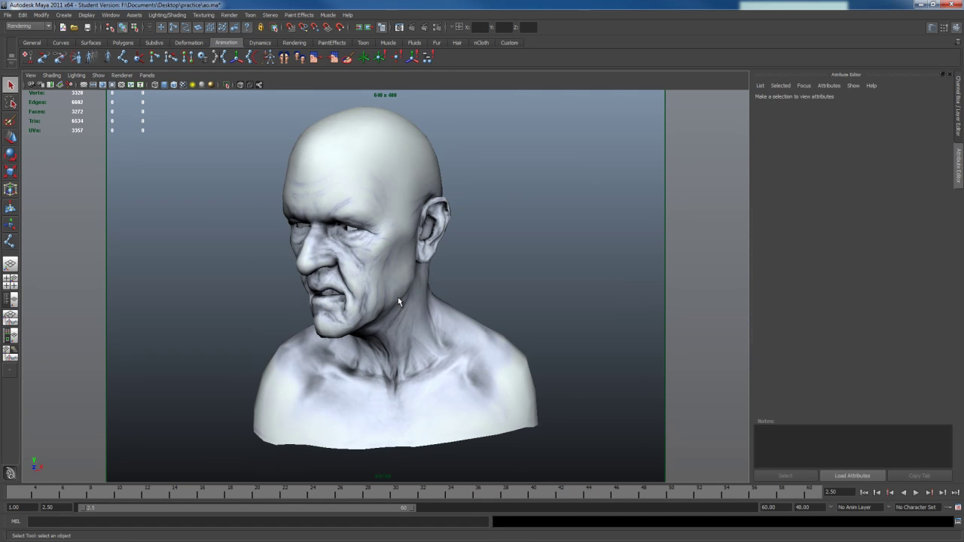
{"action": "left_click", "coordinate": [403, 322]}
{"action": "left_click", "coordinate": [486, 287]}
{"action": "mouse_move", "coordinate": [485, 287]}
{"action": "left_mouse_down", "text": "alt"}
{"action": "mouse_move", "coordinate": [396, 287]}
{"action": "mouse_move", "coordinate": [500, 286]}
{"action": "mouse_move", "coordinate": [447, 296]}
{"action": "mouse_move", "coordinate": [517, 288]}
{"action": "mouse_move", "coordinate": [452, 291]}
{"action": "left_mouse_up", "text": "alt"}
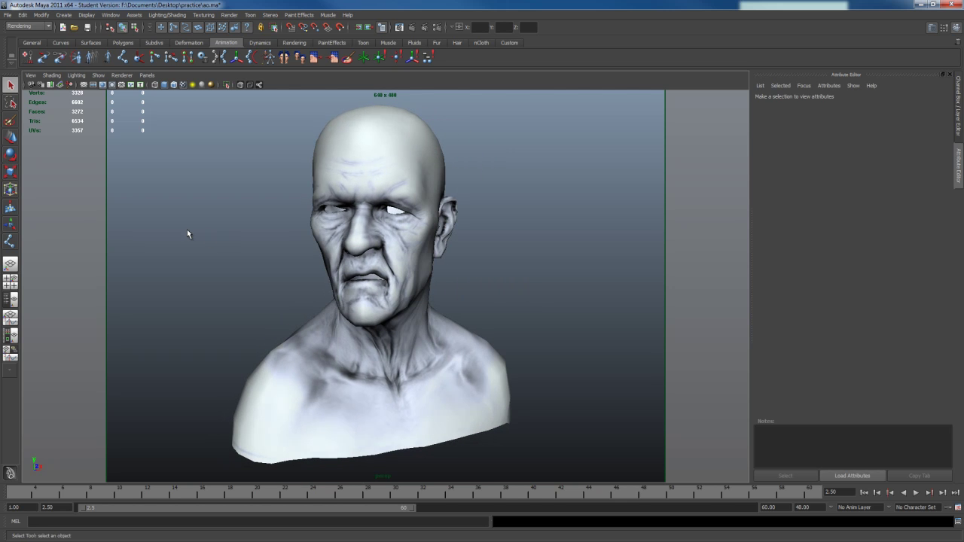